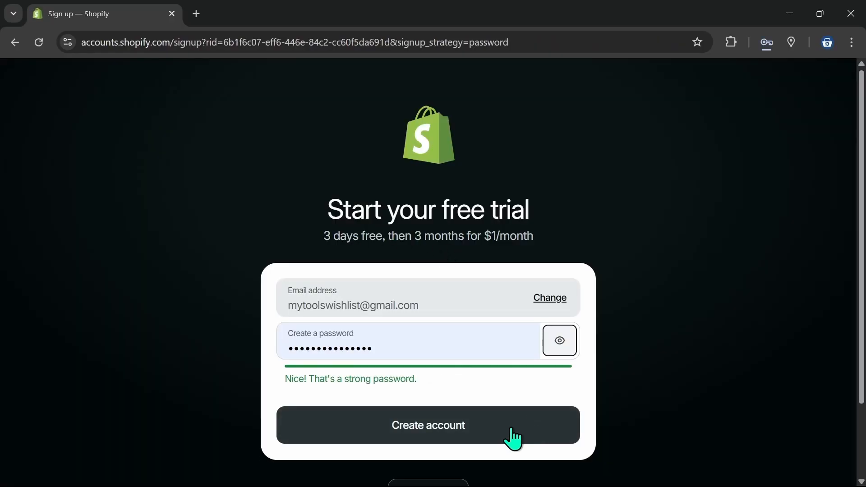
Create the account from the completed sign-up form and skip the card subscription offer
{"action": "left_click", "coordinate": [415, 440]}
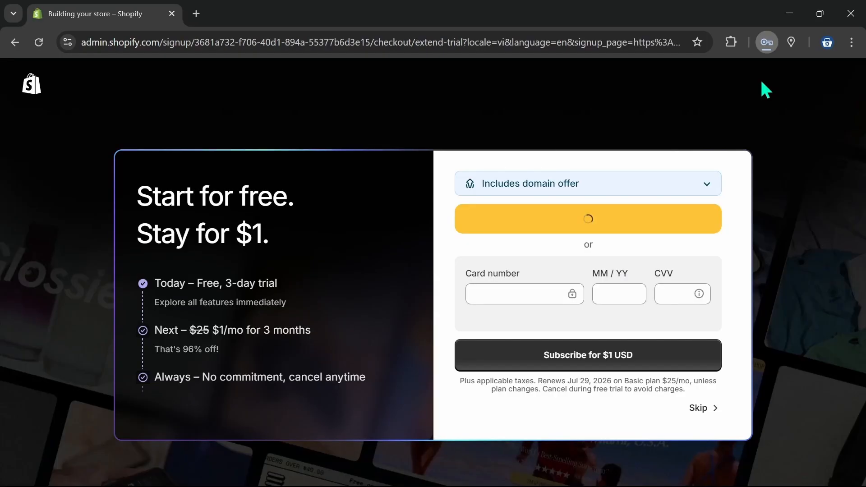
{"action": "scroll", "coordinate": [654, 314], "scroll_direction": "down", "scroll_amount": 1}
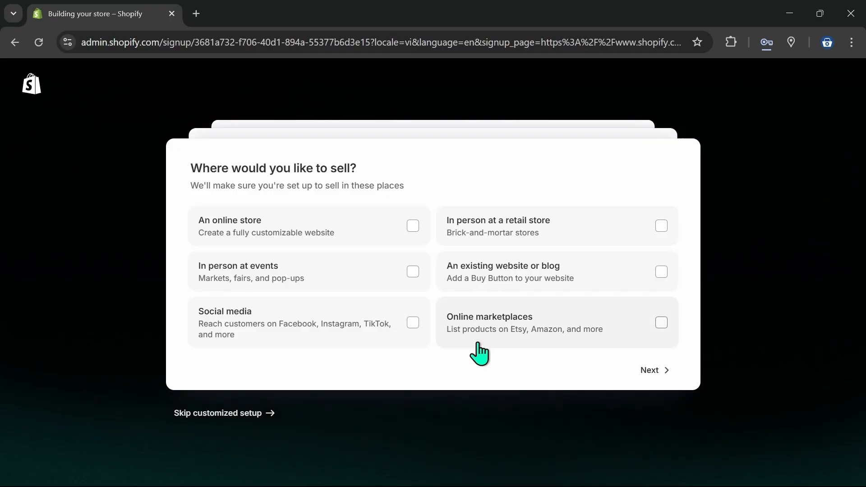
Answer the setup questions with An online store as the selling place and New business or idea as the business type
{"action": "left_click", "coordinate": [414, 227]}
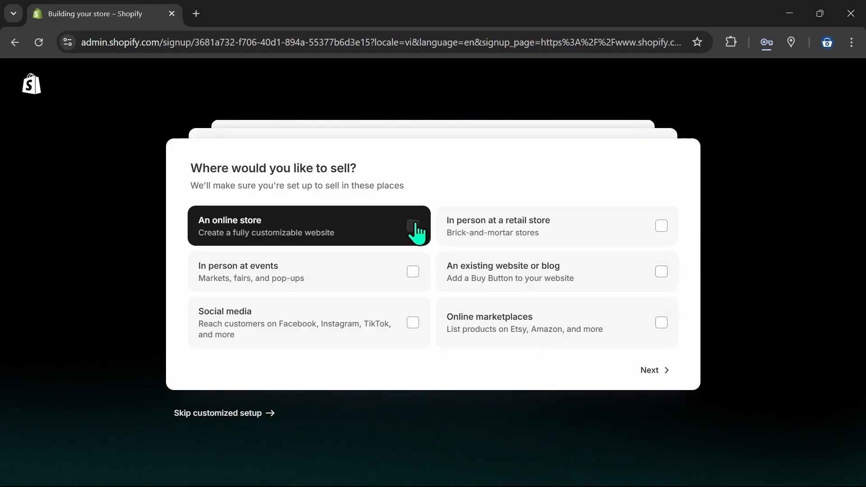
{"action": "left_click", "coordinate": [646, 371]}
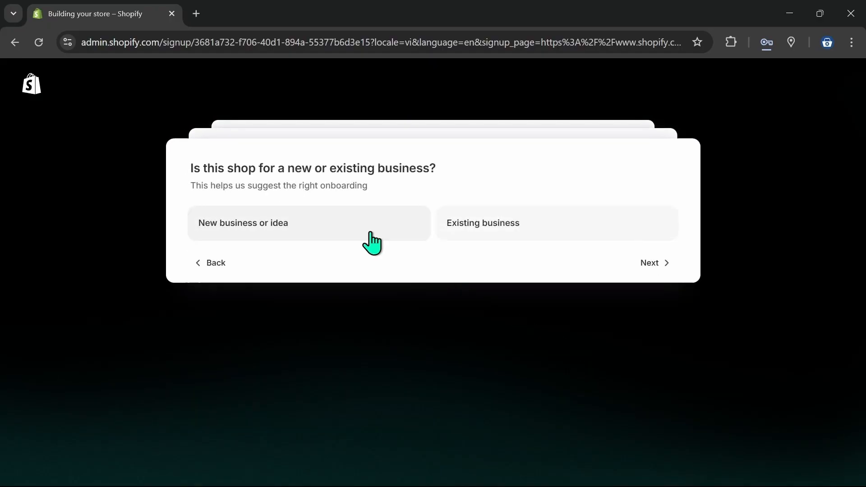
{"action": "left_click", "coordinate": [378, 241]}
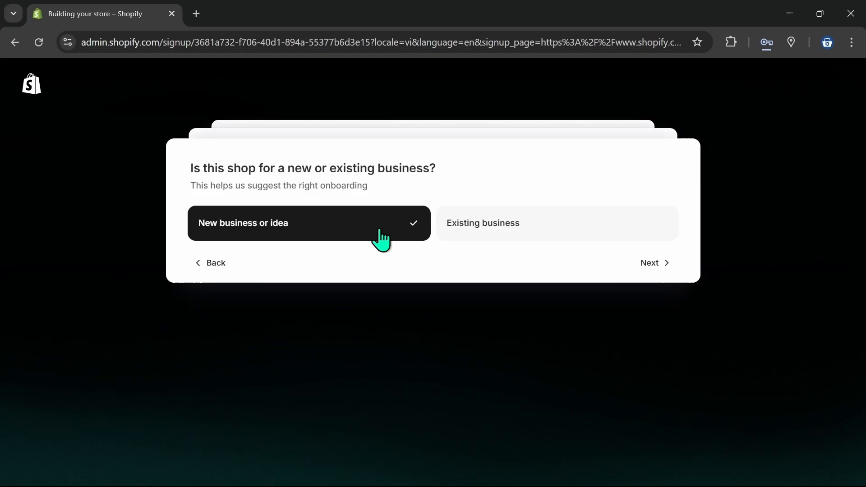
{"action": "left_click", "coordinate": [652, 264]}
Name the store My Tools Wishlist
{"action": "type", "text": "My "}
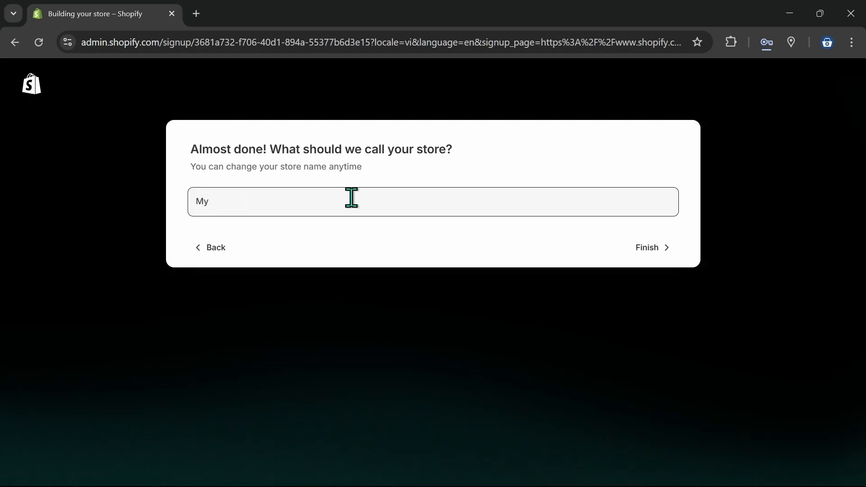
{"action": "type", "text": "Tools"}
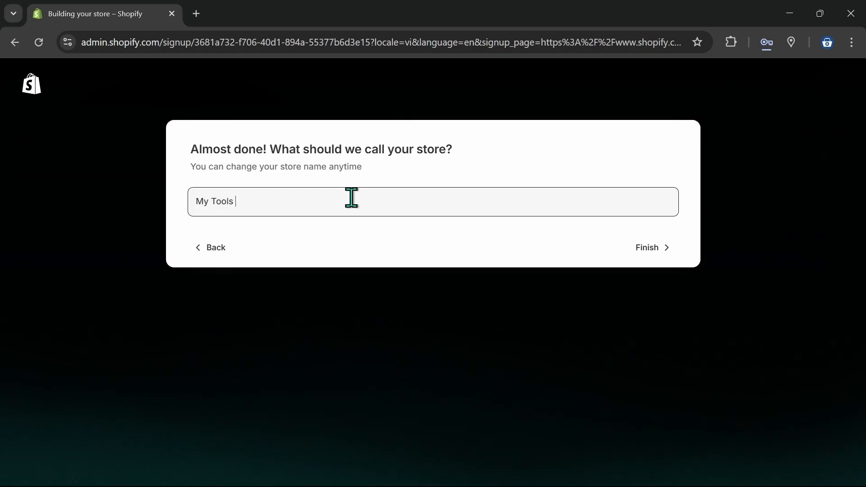
{"action": "type", "text": " W"}
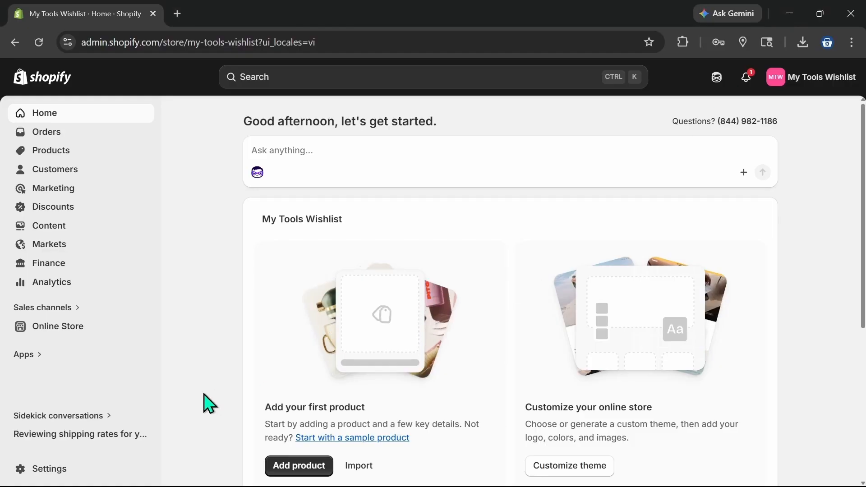
Open the business details in the store's general settings
{"action": "left_click", "coordinate": [49, 469]}
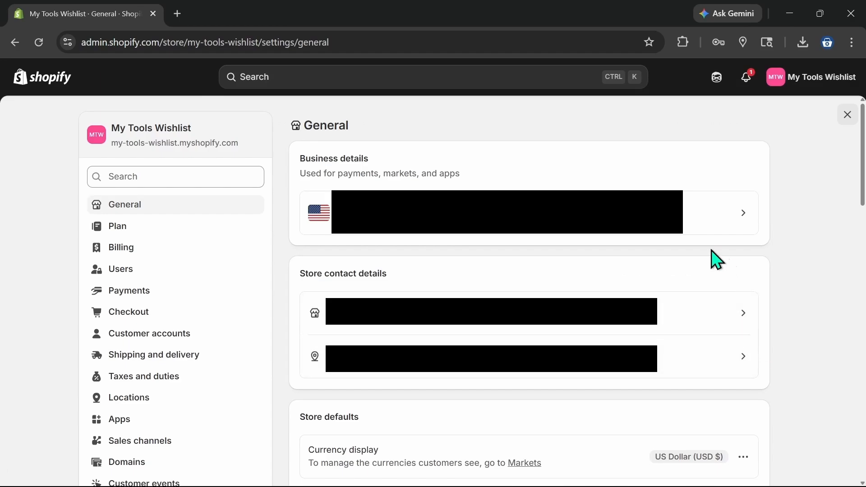
{"action": "left_click", "coordinate": [704, 223]}
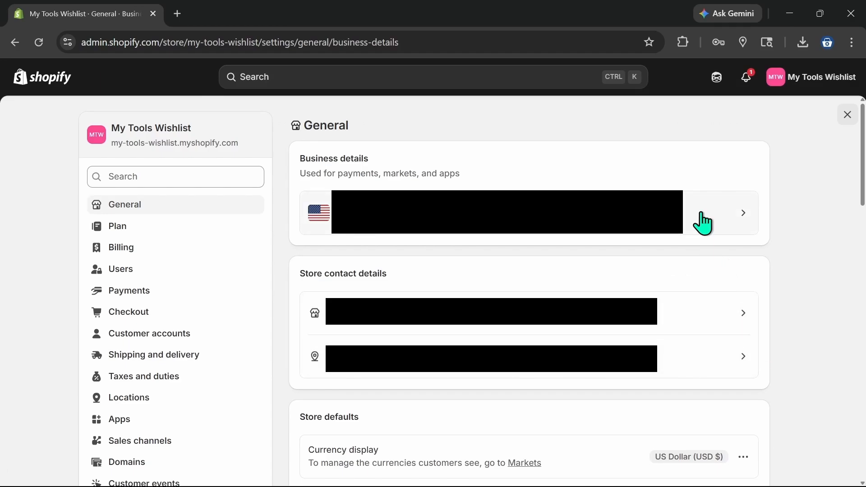
Choose the unit system in the store defaults of the general settings
{"action": "key", "text": "ctrl+minus"}
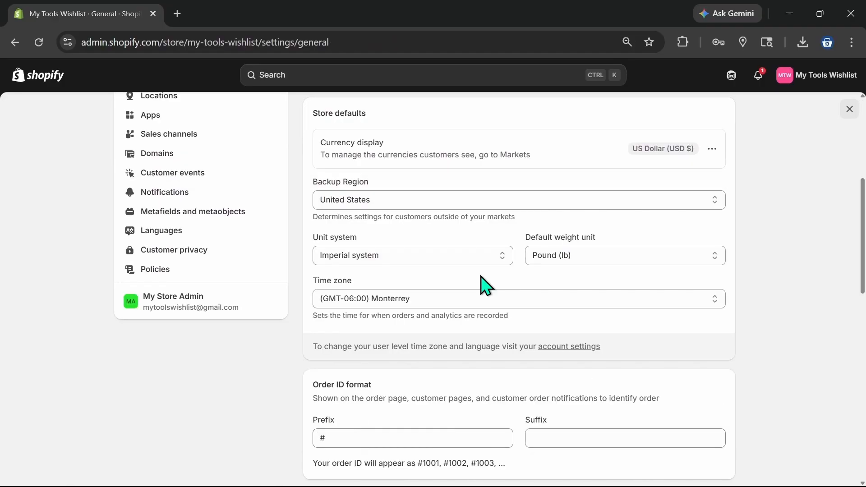
{"action": "left_click", "coordinate": [451, 265]}
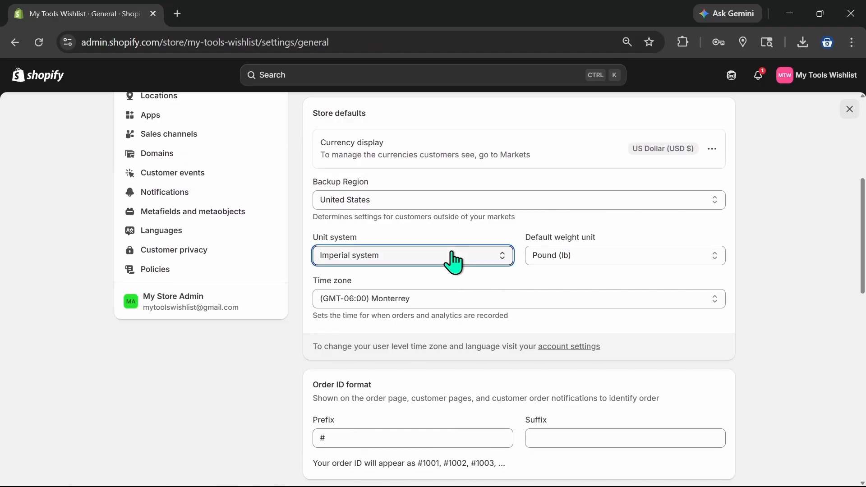
{"action": "left_click", "coordinate": [458, 285]}
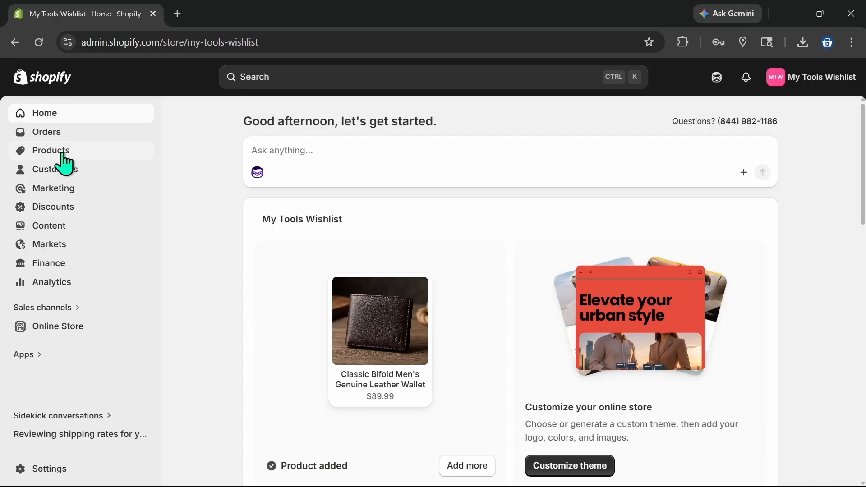
Go to the store's product list and start adding a new product
{"action": "left_click", "coordinate": [96, 154]}
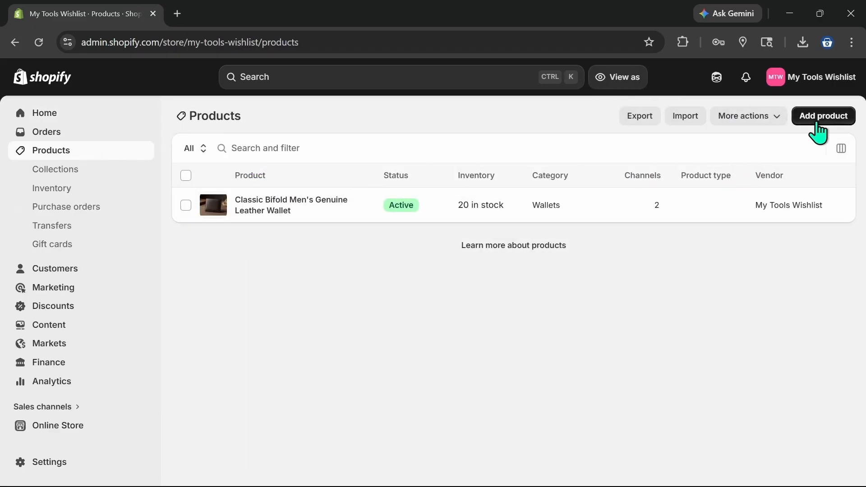
{"action": "left_click", "coordinate": [817, 121]}
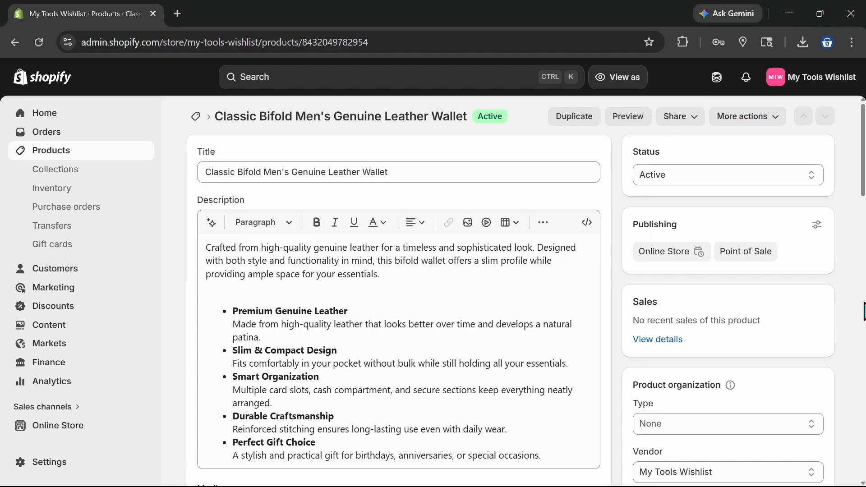
Examine the leather wallet product's description, media, price, inventory, shipping, metafields and product organization
{"action": "key", "text": "ctrl+minus"}
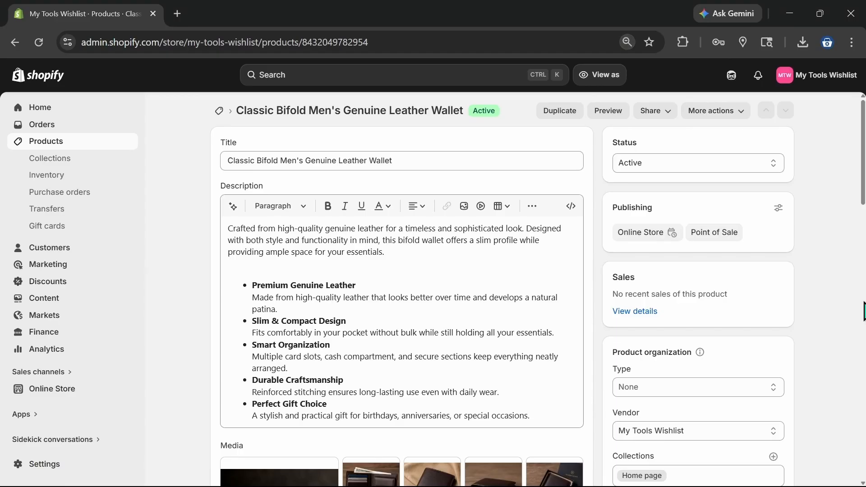
{"action": "scroll", "coordinate": [183, 260], "scroll_direction": "down", "scroll_amount": 5}
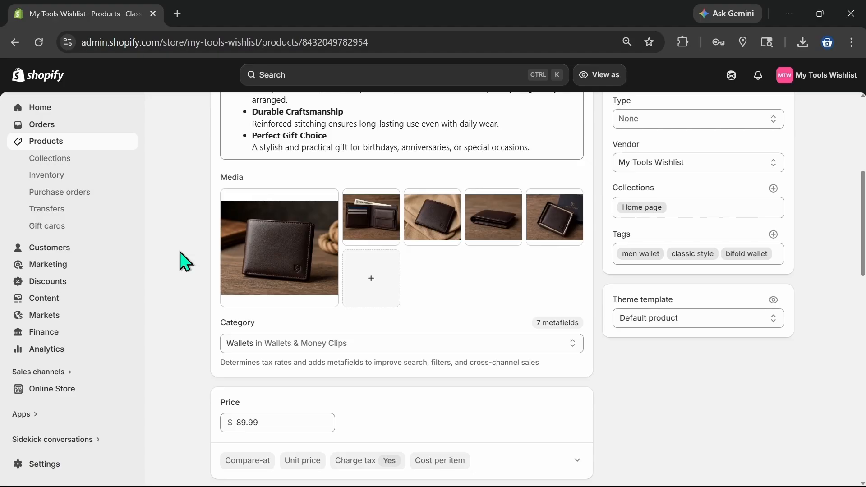
{"action": "scroll", "coordinate": [184, 262], "scroll_direction": "down", "scroll_amount": 5}
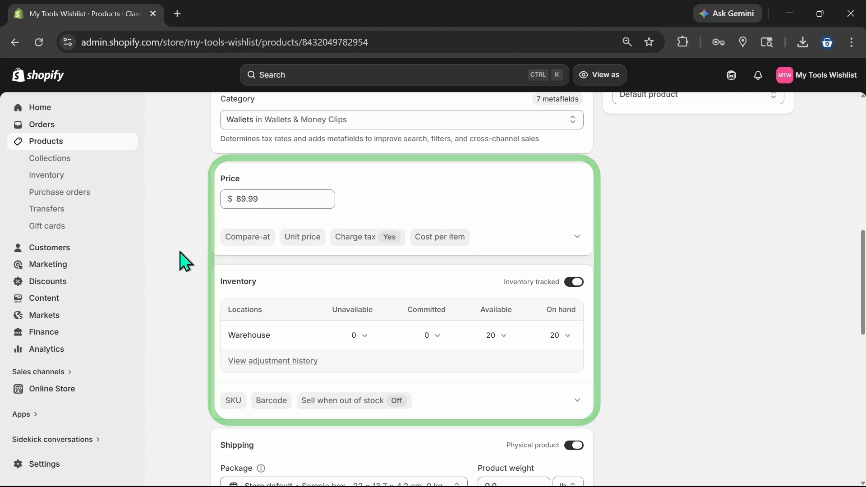
{"action": "scroll", "coordinate": [185, 262], "scroll_direction": "down", "scroll_amount": 6}
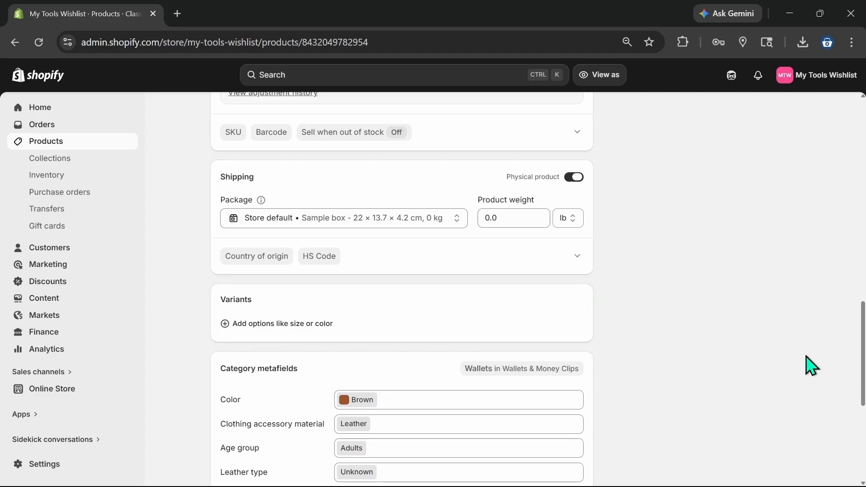
{"action": "scroll", "coordinate": [807, 357], "scroll_direction": "up", "scroll_amount": 10}
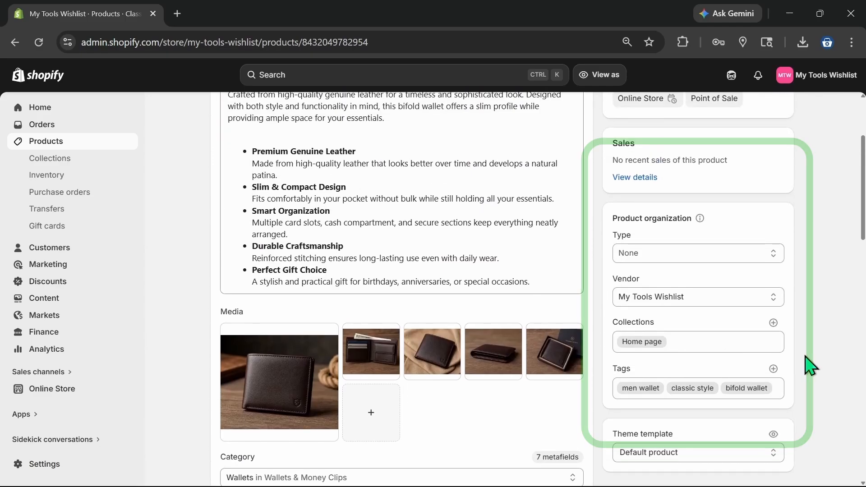
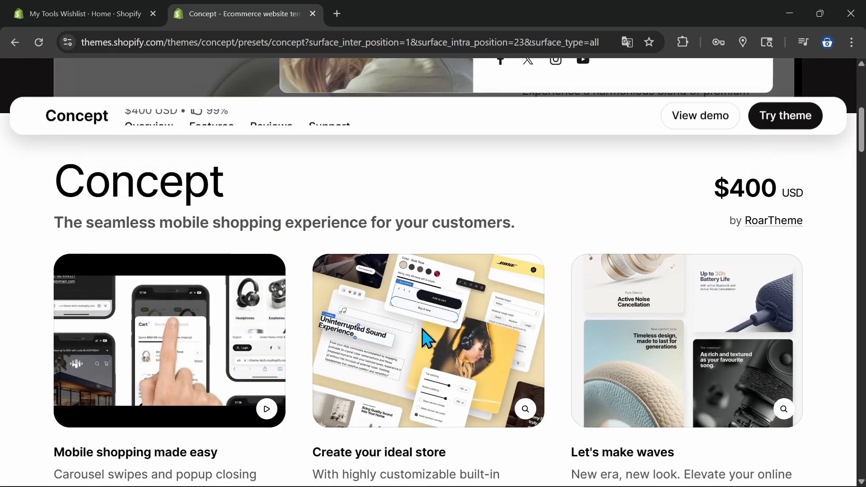
Examine the Concept theme's highlights and included features in the theme store
{"action": "scroll", "coordinate": [426, 338], "scroll_direction": "down", "scroll_amount": 8}
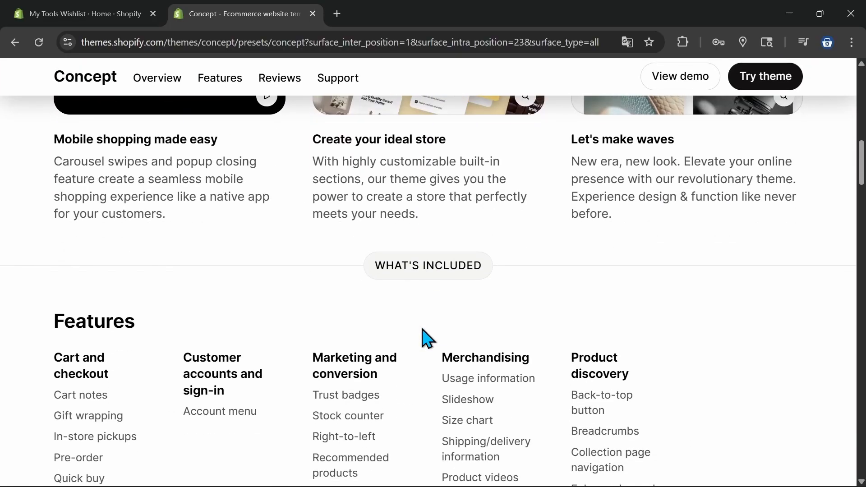
{"action": "scroll", "coordinate": [426, 338], "scroll_direction": "down", "scroll_amount": 4}
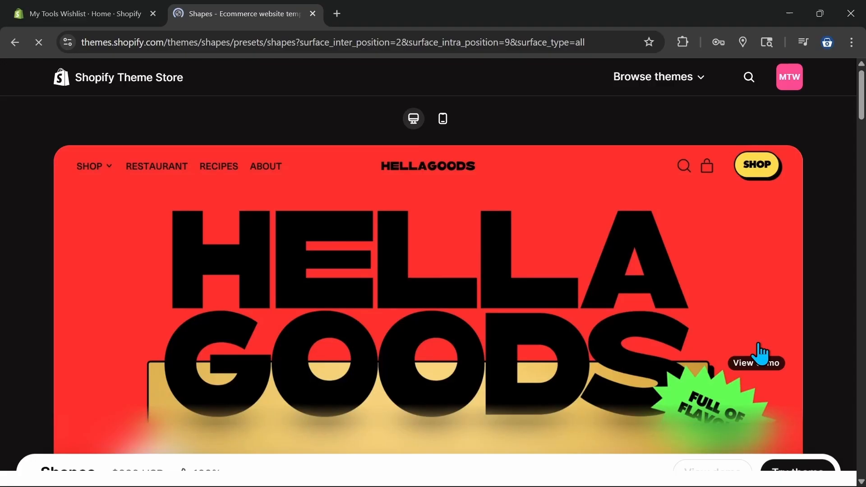
Open the demo of the Shapes theme and examine its home page down to the featured products
{"action": "left_click", "coordinate": [760, 353]}
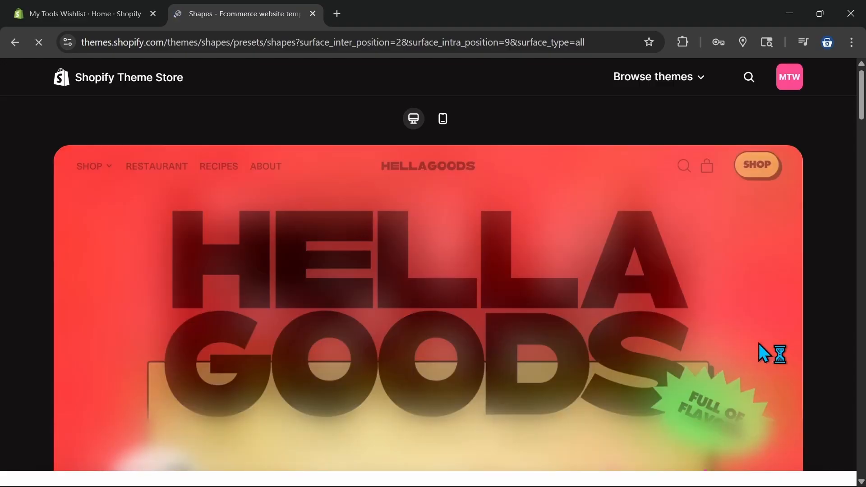
{"action": "scroll", "coordinate": [518, 285], "scroll_direction": "down", "scroll_amount": 1}
{"action": "scroll", "coordinate": [516, 289], "scroll_direction": "down", "scroll_amount": 8}
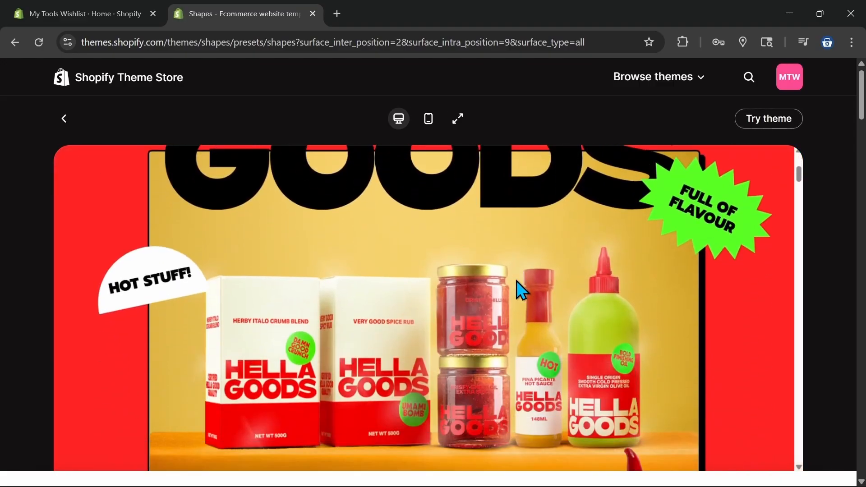
{"action": "scroll", "coordinate": [516, 282], "scroll_direction": "down", "scroll_amount": 10}
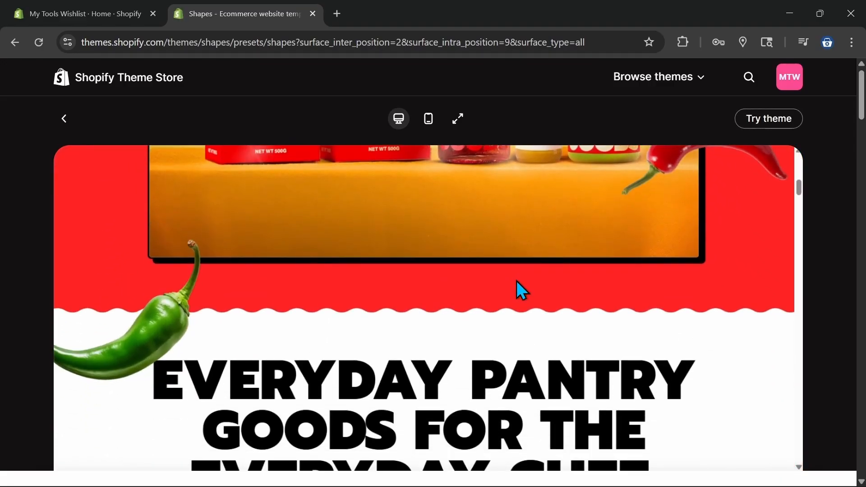
{"action": "scroll", "coordinate": [522, 291], "scroll_direction": "down", "scroll_amount": 8}
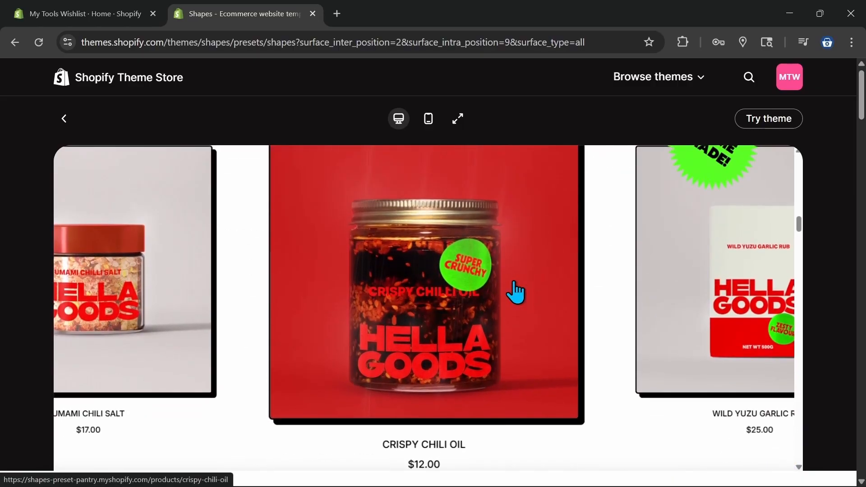
Open the Crispy Chili Oil product in the Shapes demo and examine its product page down to the footer
{"action": "left_click", "coordinate": [515, 292]}
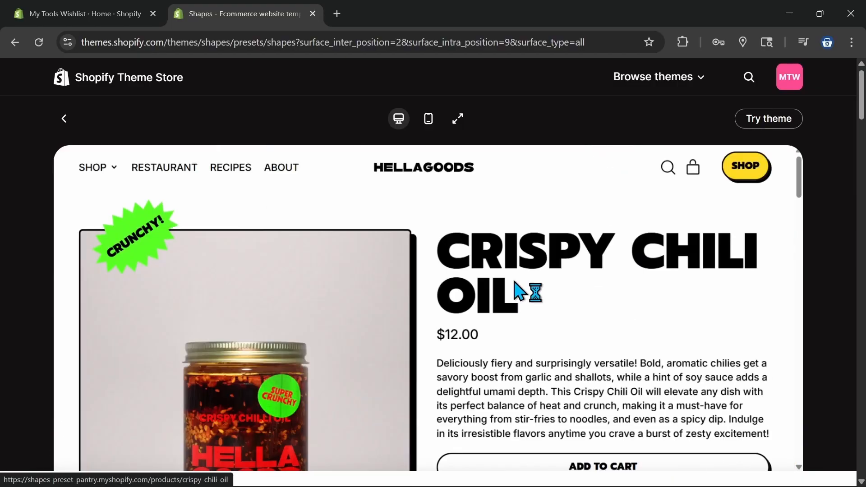
{"action": "scroll", "coordinate": [516, 292], "scroll_direction": "down", "scroll_amount": 6}
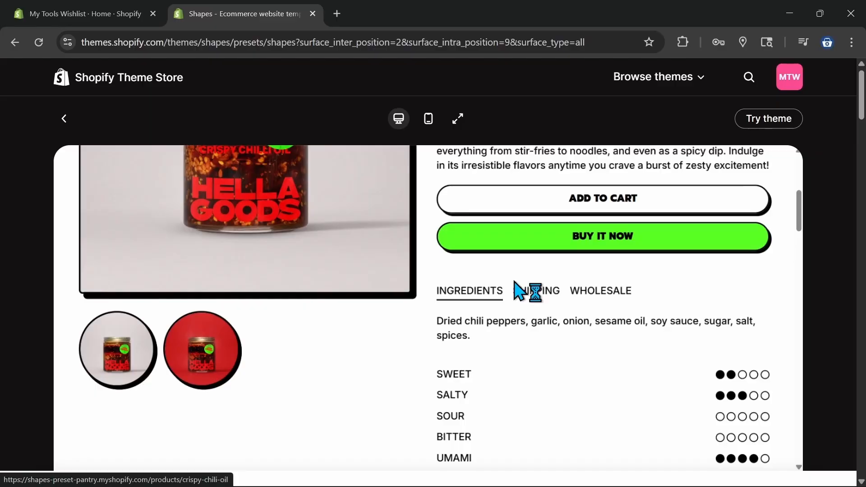
{"action": "scroll", "coordinate": [515, 291], "scroll_direction": "down", "scroll_amount": 3}
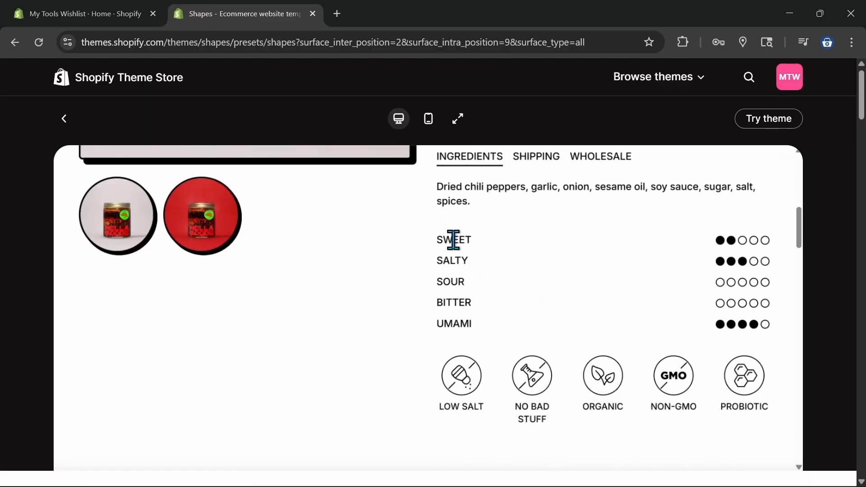
{"action": "scroll", "coordinate": [460, 351], "scroll_direction": "down", "scroll_amount": 8}
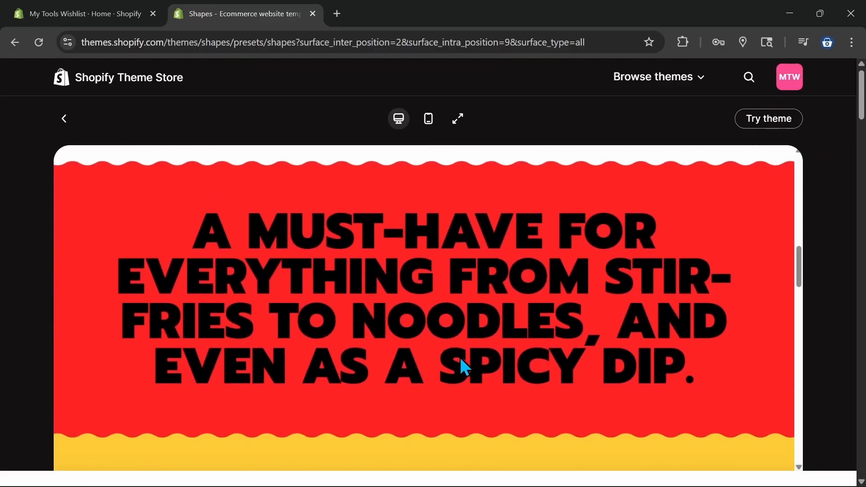
{"action": "scroll", "coordinate": [460, 357], "scroll_direction": "down", "scroll_amount": 6}
{"action": "scroll", "coordinate": [461, 361], "scroll_direction": "down", "scroll_amount": 5}
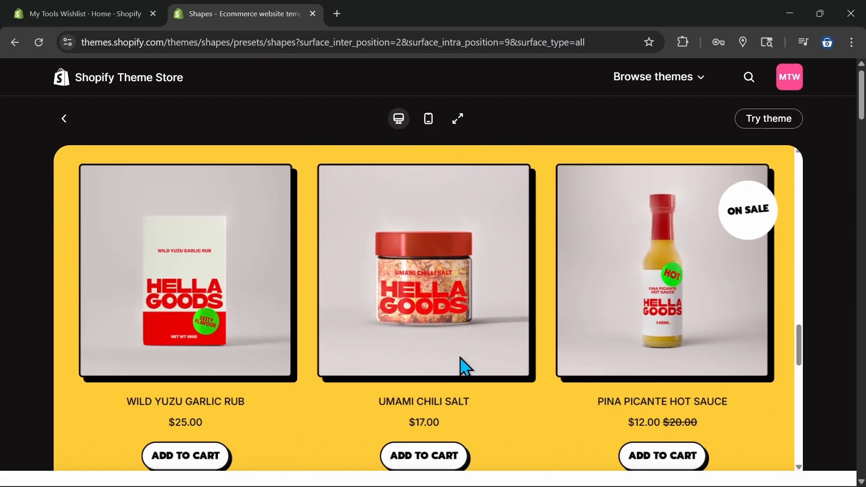
{"action": "scroll", "coordinate": [460, 359], "scroll_direction": "down", "scroll_amount": 7}
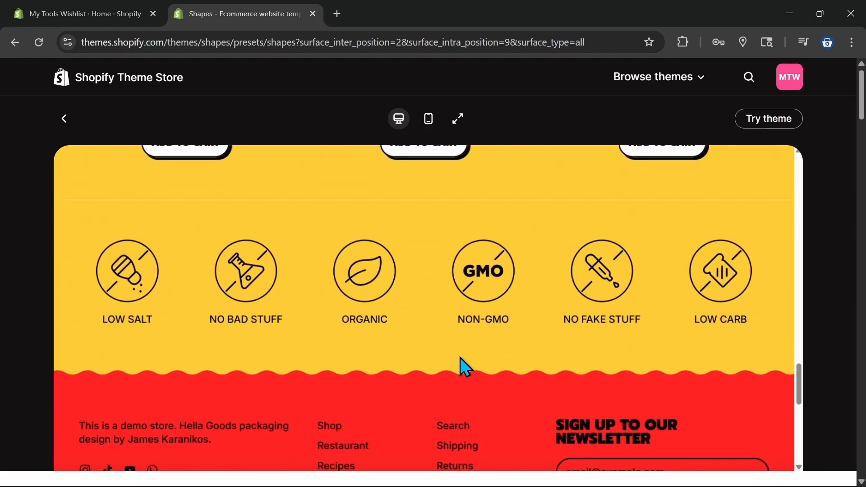
{"action": "scroll", "coordinate": [460, 358], "scroll_direction": "down", "scroll_amount": 6}
{"action": "scroll", "coordinate": [460, 357], "scroll_direction": "down", "scroll_amount": 2}
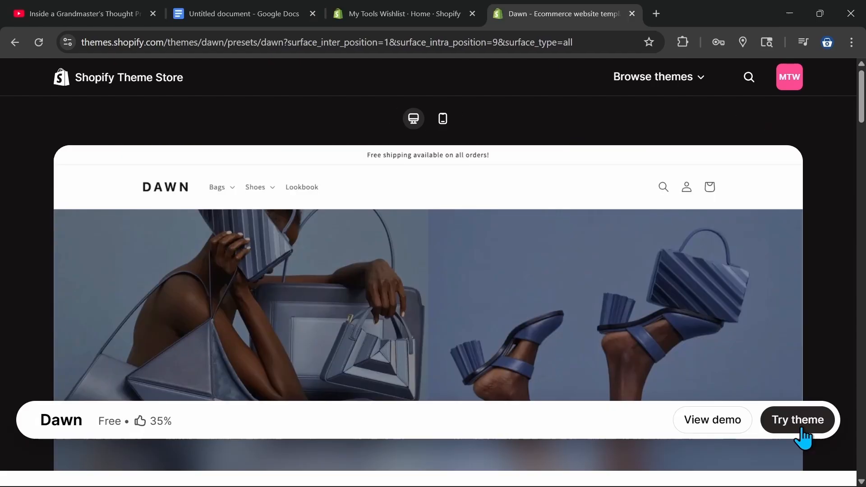
Try the free Dawn theme on the store
{"action": "left_click", "coordinate": [802, 429]}
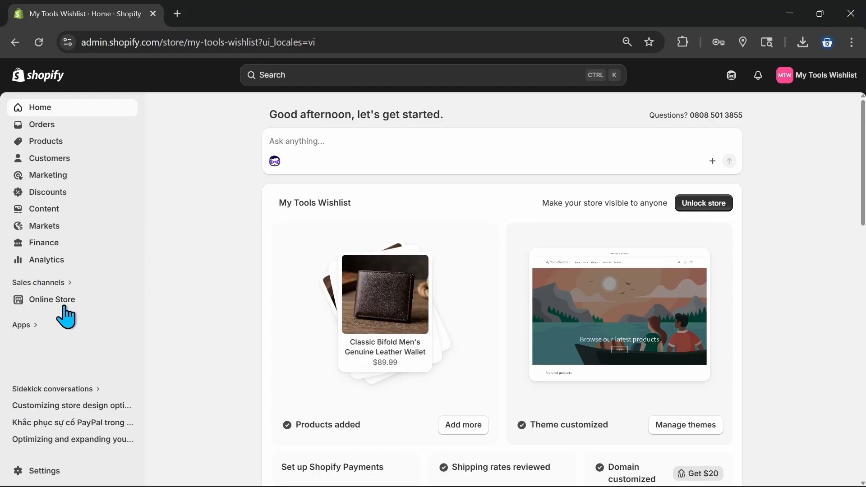
Open the store's Dawn theme for editing and set the Maison Vero wordmark image as the logo
{"action": "left_click", "coordinate": [64, 304]}
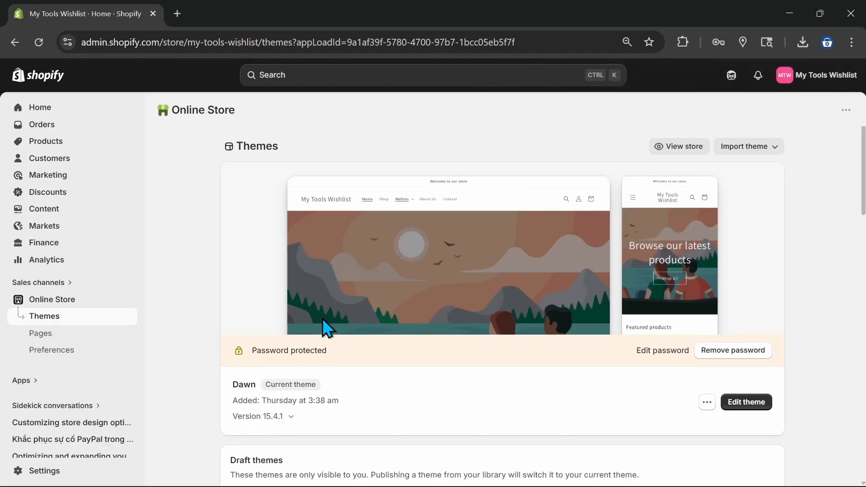
{"action": "left_click", "coordinate": [767, 404]}
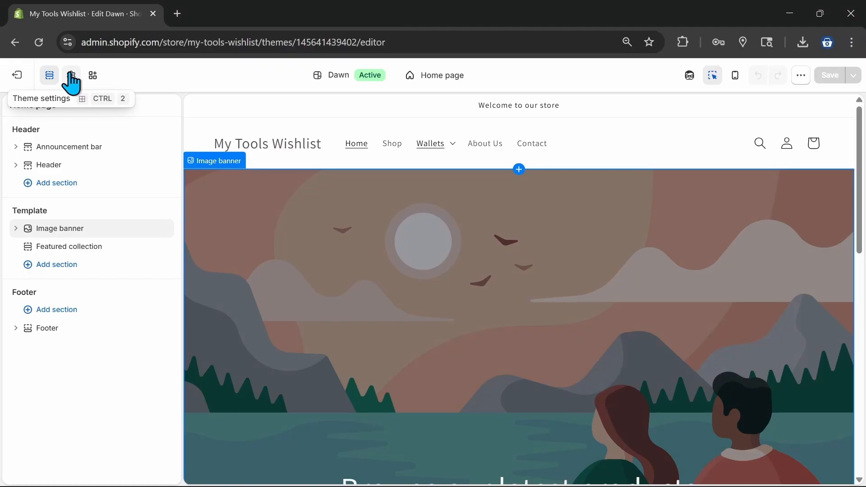
{"action": "left_click", "coordinate": [70, 75]}
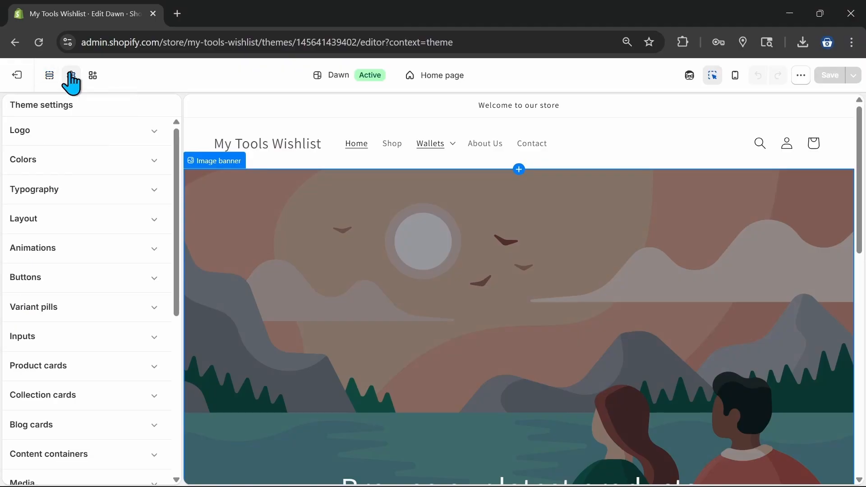
{"action": "left_click", "coordinate": [71, 128]}
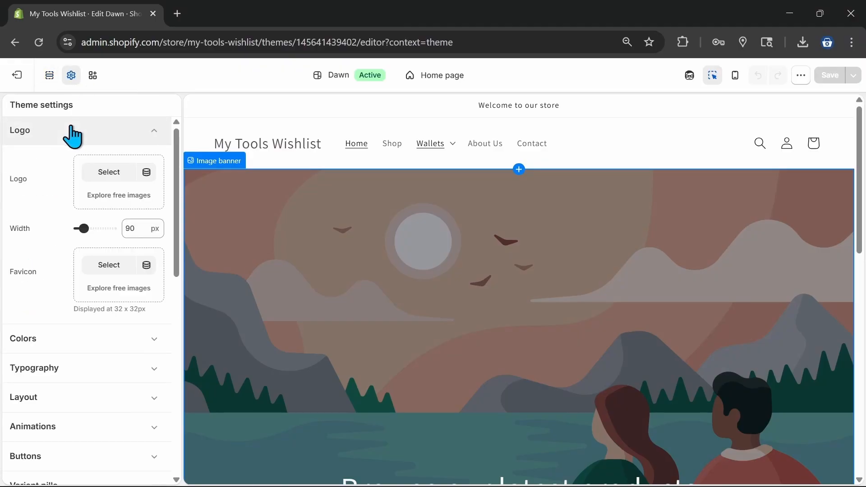
{"action": "left_click", "coordinate": [109, 171]}
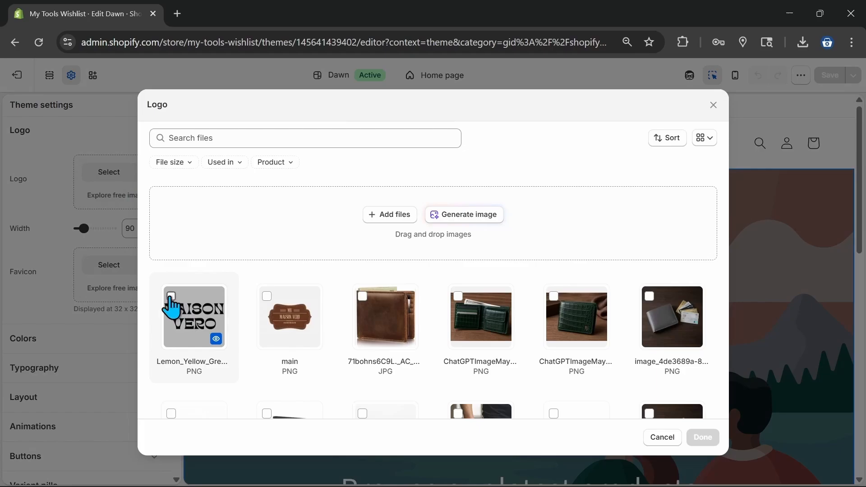
{"action": "left_click", "coordinate": [171, 296]}
{"action": "left_click", "coordinate": [703, 437]}
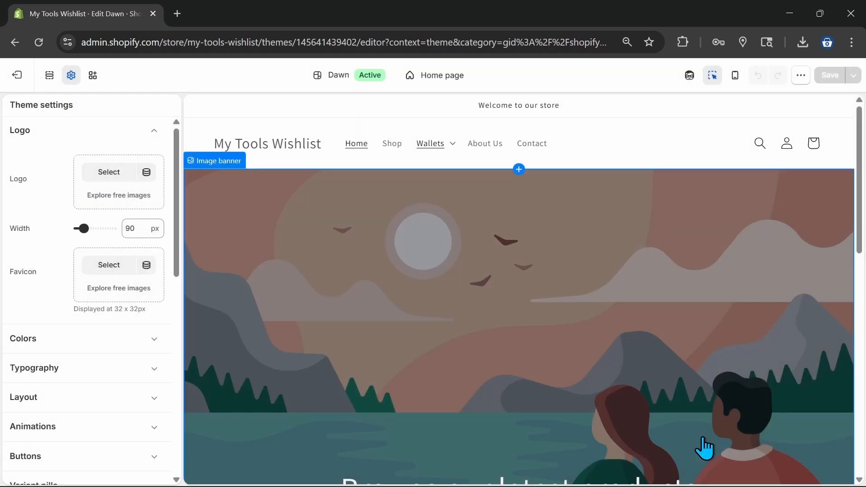
Choose the image named main as the store's favicon
{"action": "left_click", "coordinate": [120, 272]}
{"action": "scroll", "coordinate": [323, 334], "scroll_direction": "down", "scroll_amount": 2}
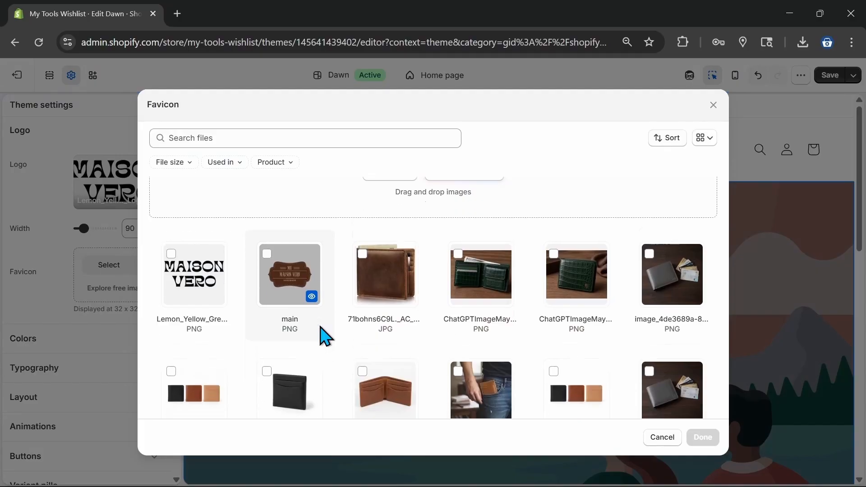
{"action": "scroll", "coordinate": [323, 334], "scroll_direction": "down", "scroll_amount": 1}
{"action": "scroll", "coordinate": [322, 333], "scroll_direction": "up", "scroll_amount": 3}
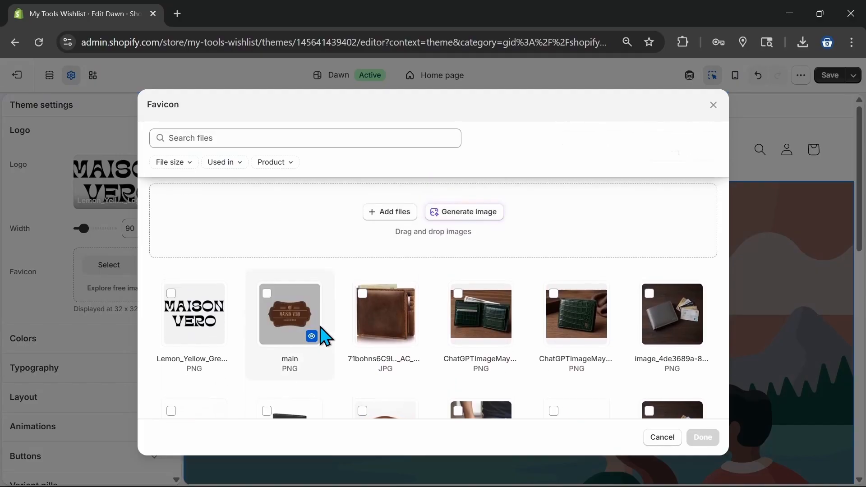
{"action": "left_click", "coordinate": [266, 294]}
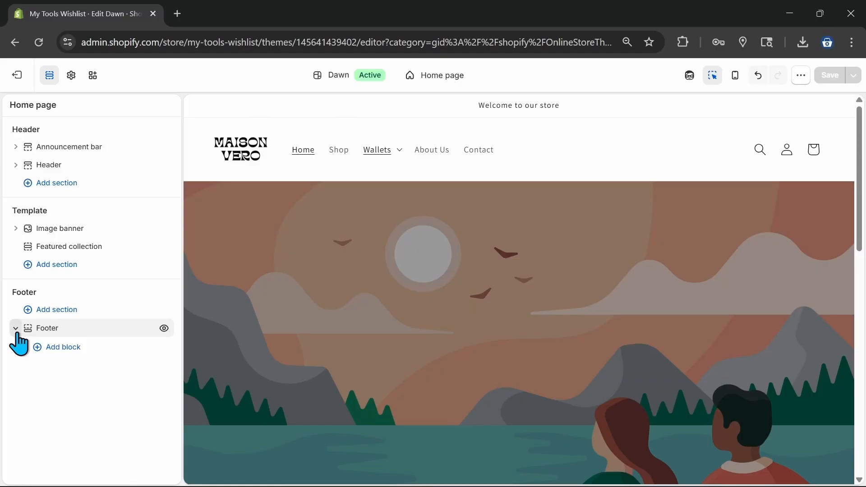
Add a Menu block to the footer, assign the About menu to it and open its heading for editing
{"action": "left_click", "coordinate": [50, 348]}
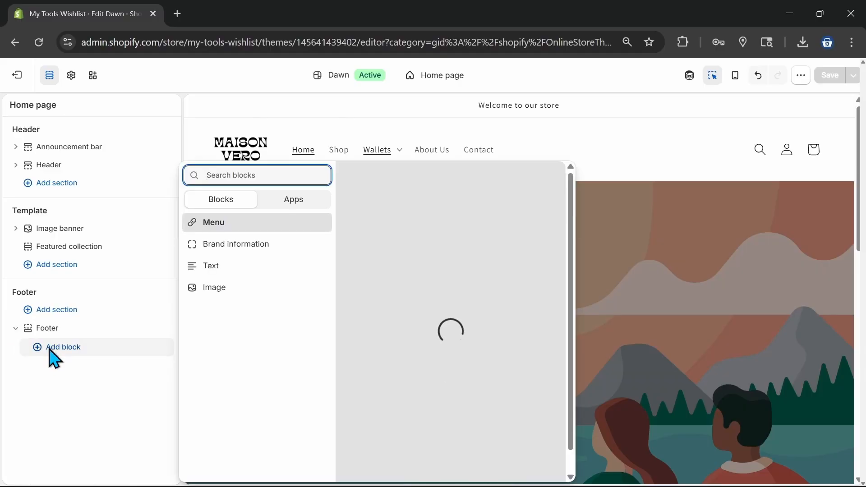
{"action": "left_click", "coordinate": [225, 222]}
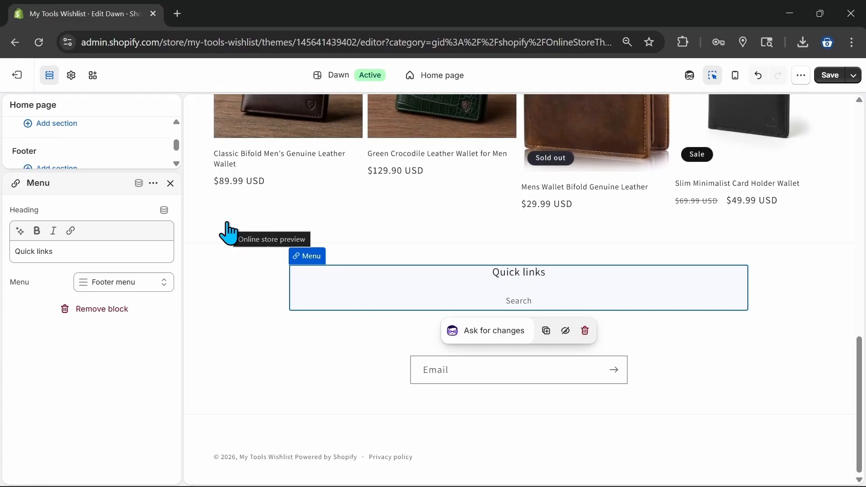
{"action": "left_click", "coordinate": [147, 291]}
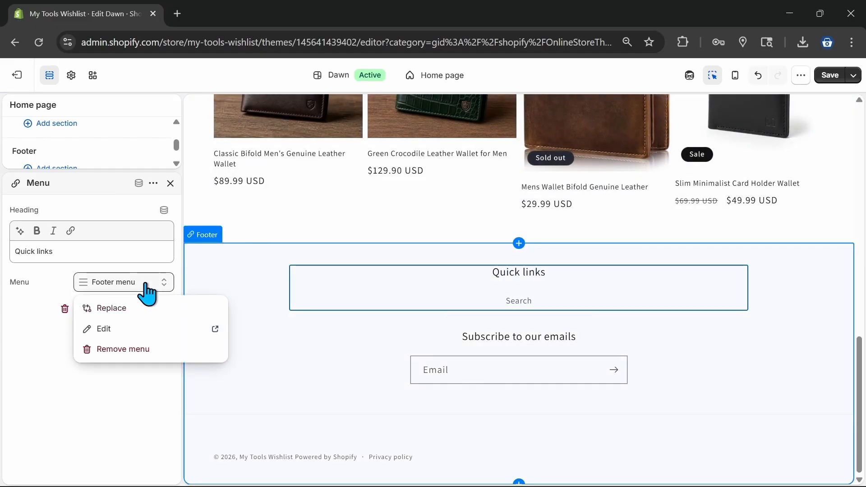
{"action": "left_click", "coordinate": [118, 309]}
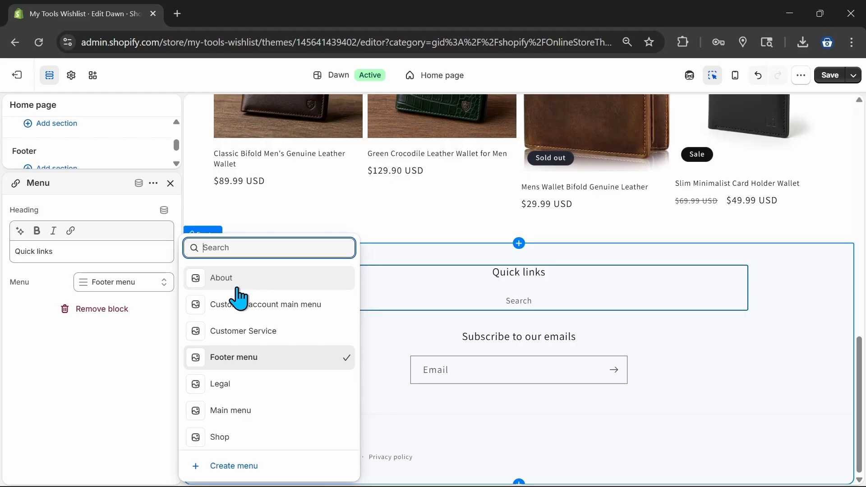
{"action": "left_click", "coordinate": [237, 278]}
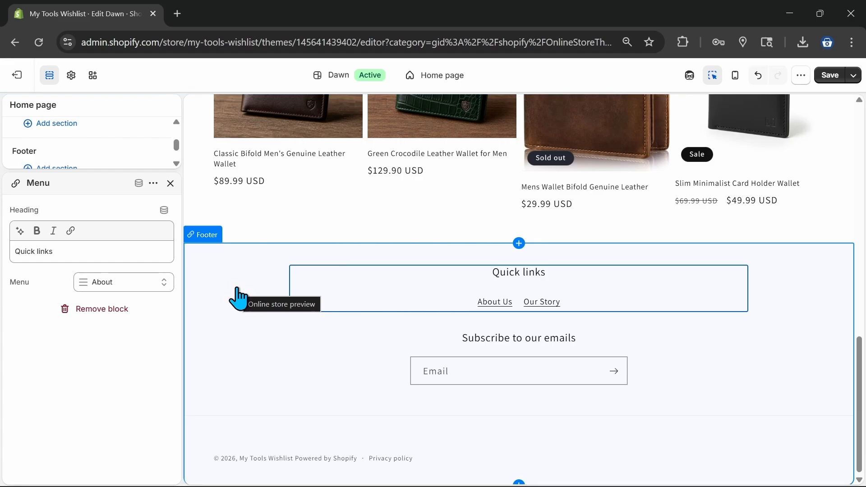
{"action": "left_click", "coordinate": [67, 251]}
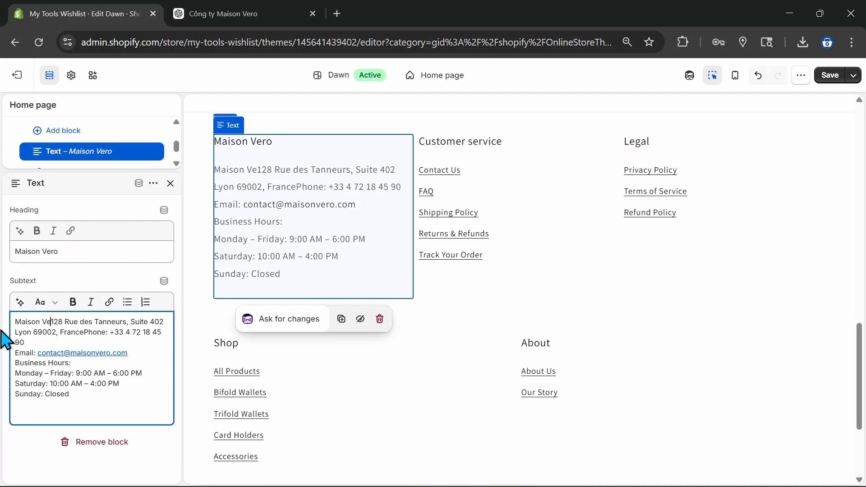
Delete the stray "Maison Ve" before the street address in the subtext of the footer's Maison Vero text block
{"action": "key", "text": "BackSpace"}
{"action": "key", "text": "BackSpace"}
{"action": "key", "text": "BackSpace"}
{"action": "key", "text": "BackSpace"}
{"action": "key", "text": "BackSpace"}
{"action": "key", "text": "BackSpace"}
{"action": "key", "text": "BackSpace"}
{"action": "key", "text": "BackSpace"}
{"action": "key", "text": "BackSpace"}
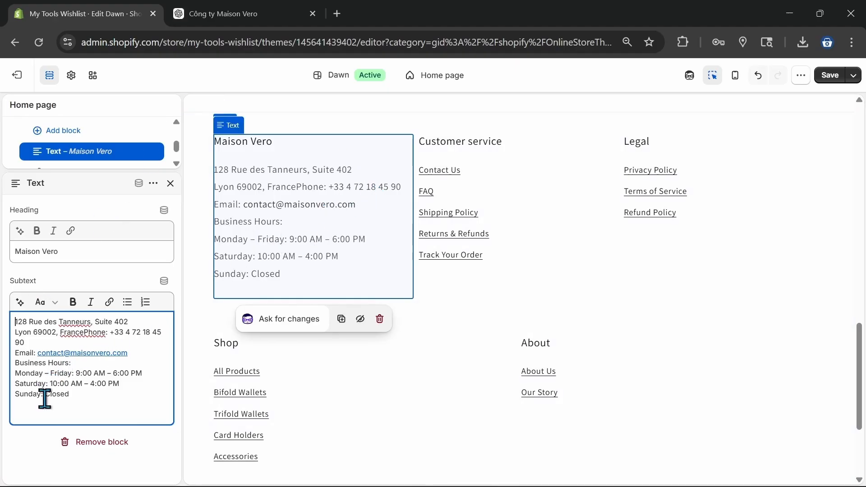
{"action": "left_click_drag", "start_coordinate": [44, 395], "coordinate": [25, 375]}
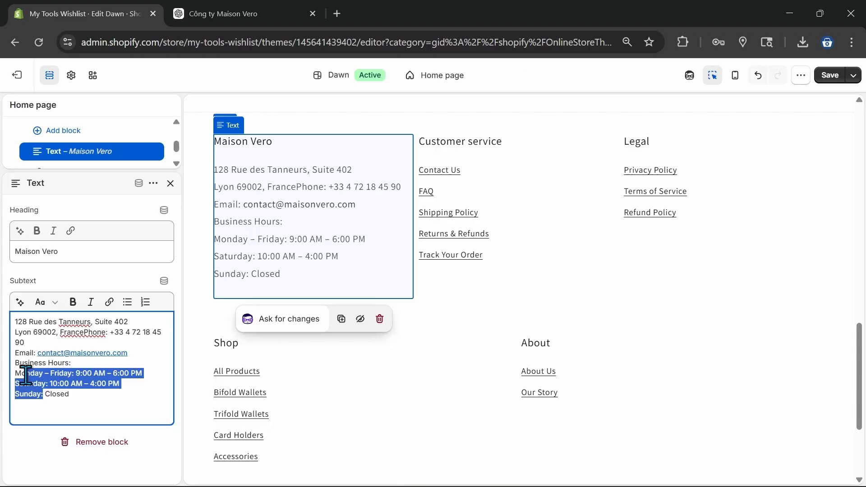
{"action": "left_click", "coordinate": [50, 394]}
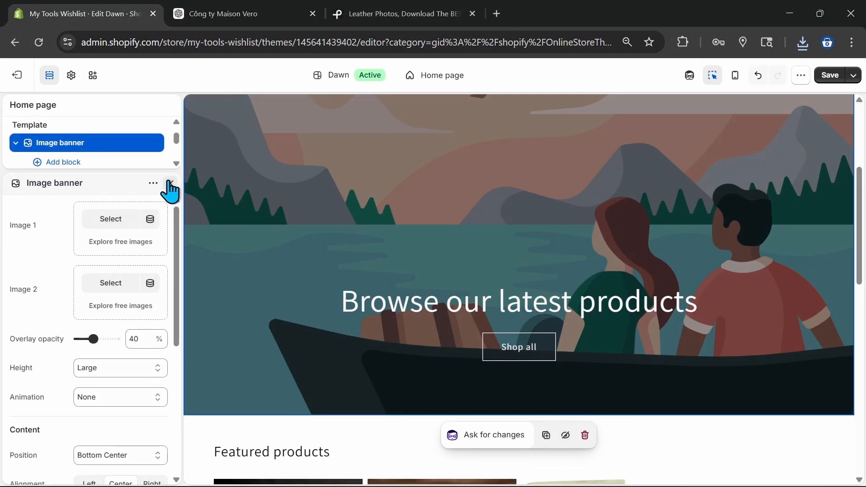
Set the uploaded leather handbag picture as Image 1 of the home page's image banner
{"action": "left_click", "coordinate": [120, 221]}
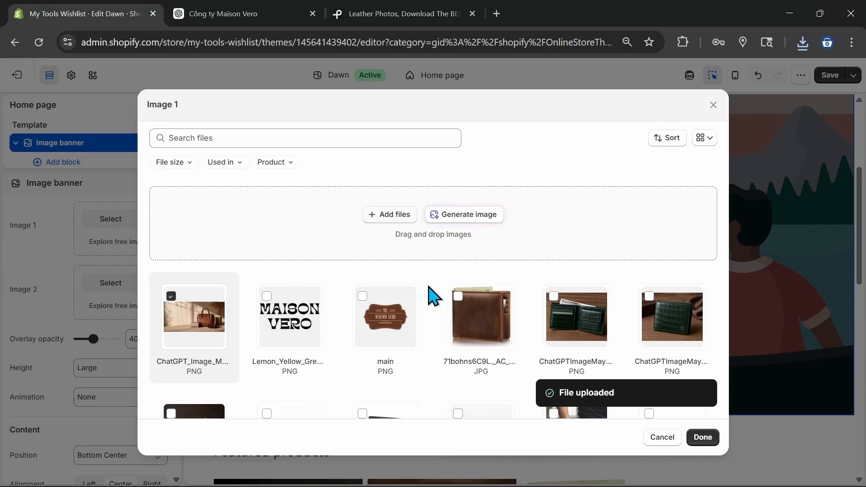
{"action": "left_click", "coordinate": [708, 437]}
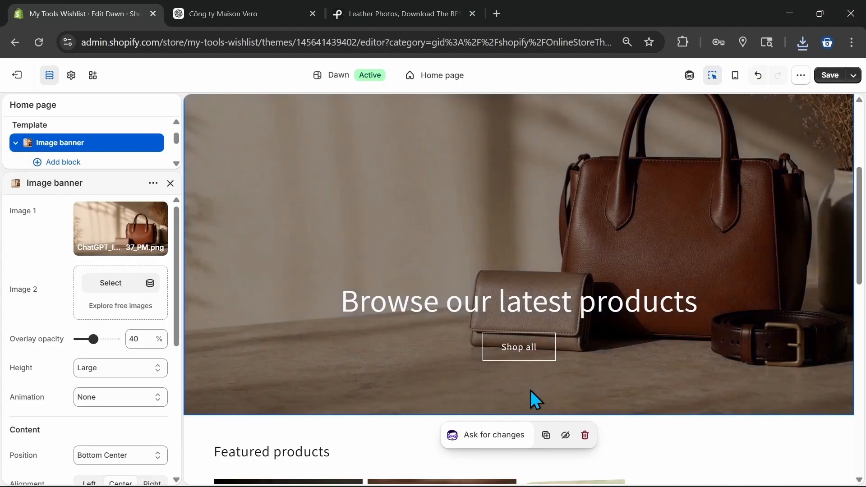
{"action": "scroll", "coordinate": [470, 236], "scroll_direction": "down", "scroll_amount": 2}
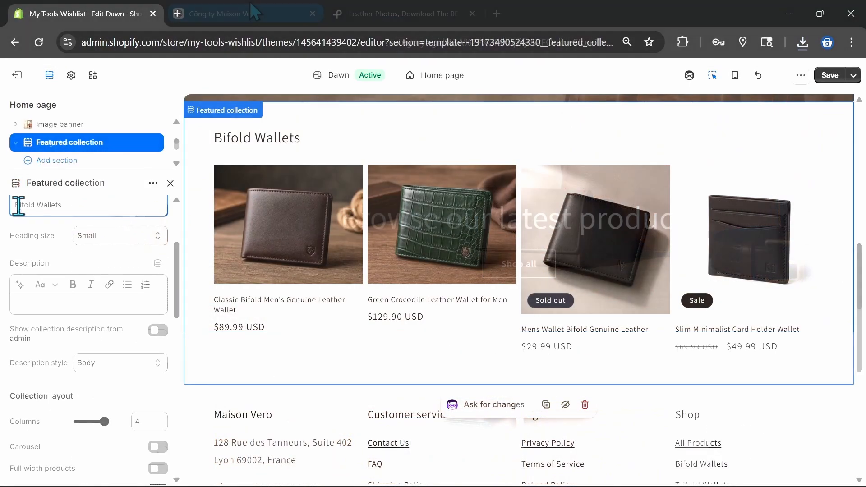
Close the Featured collection settings and review the home page's banner and Bifold Wallets section
{"action": "left_click", "coordinate": [169, 183]}
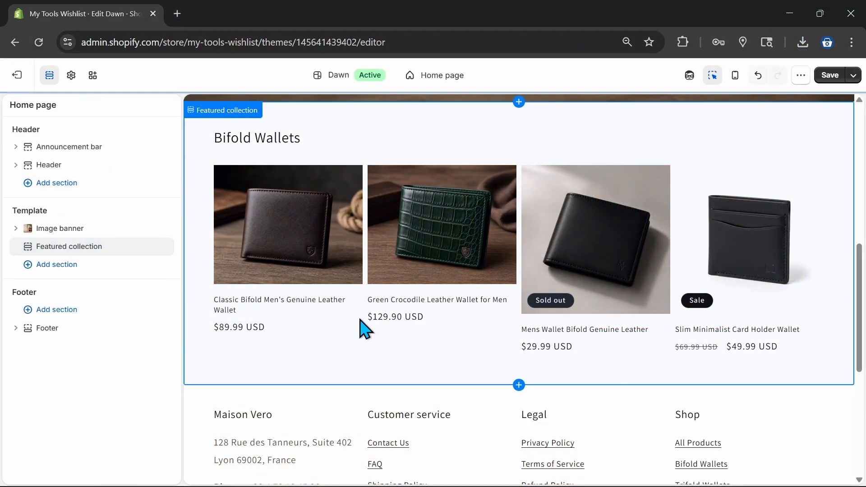
{"action": "scroll", "coordinate": [360, 319], "scroll_direction": "up", "scroll_amount": 5}
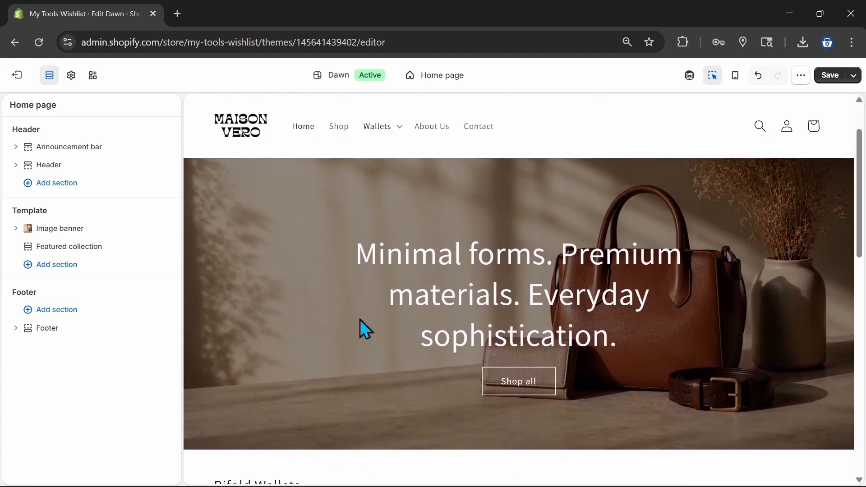
{"action": "scroll", "coordinate": [360, 319], "scroll_direction": "down", "scroll_amount": 6}
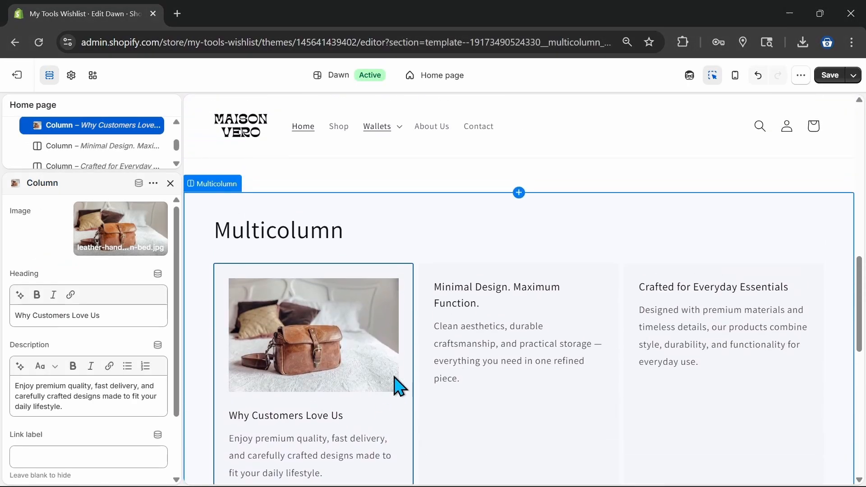
Browse the free Shop Local images for the "Minimal Design. Maximum Function." column and search the free images for "leath"
{"action": "left_click", "coordinate": [513, 329]}
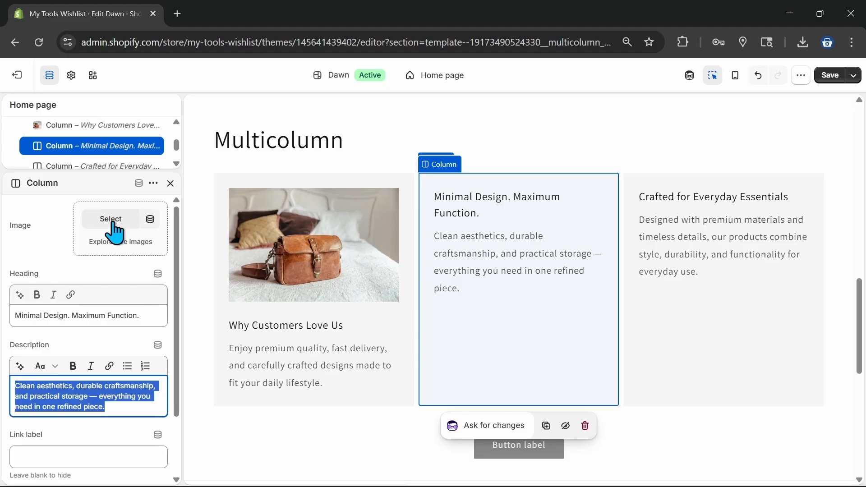
{"action": "left_click", "coordinate": [115, 242]}
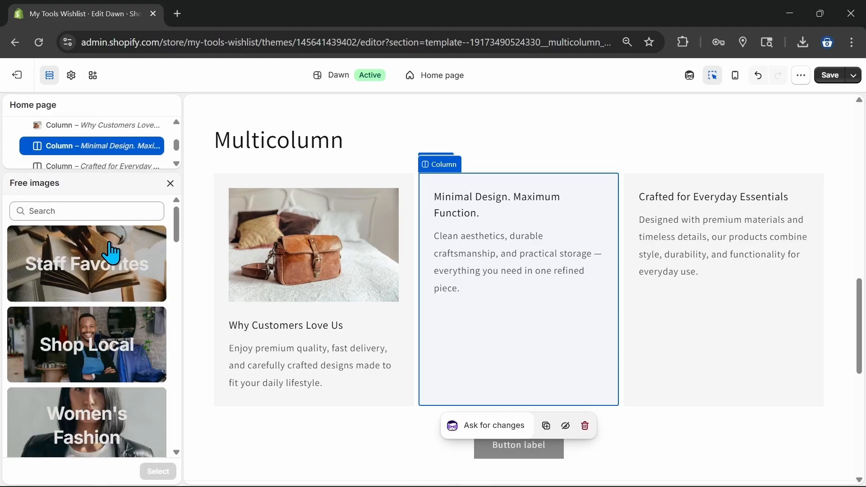
{"action": "left_click", "coordinate": [89, 329]}
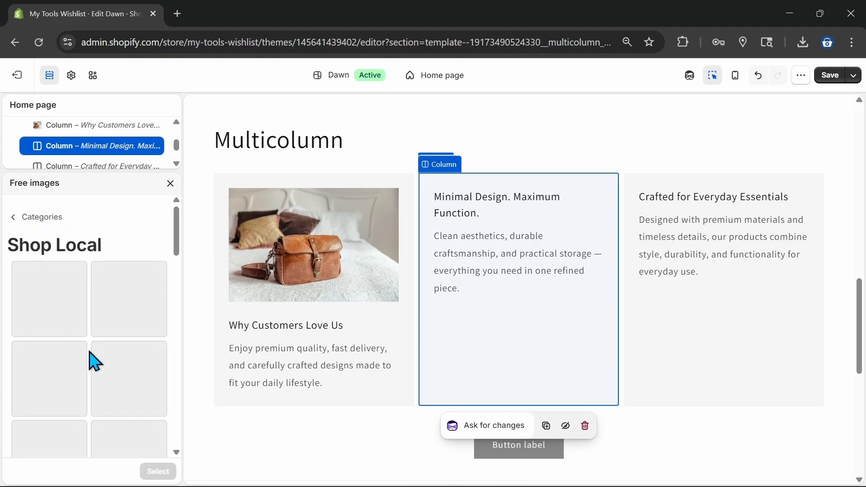
{"action": "scroll", "coordinate": [93, 360], "scroll_direction": "down", "scroll_amount": 2}
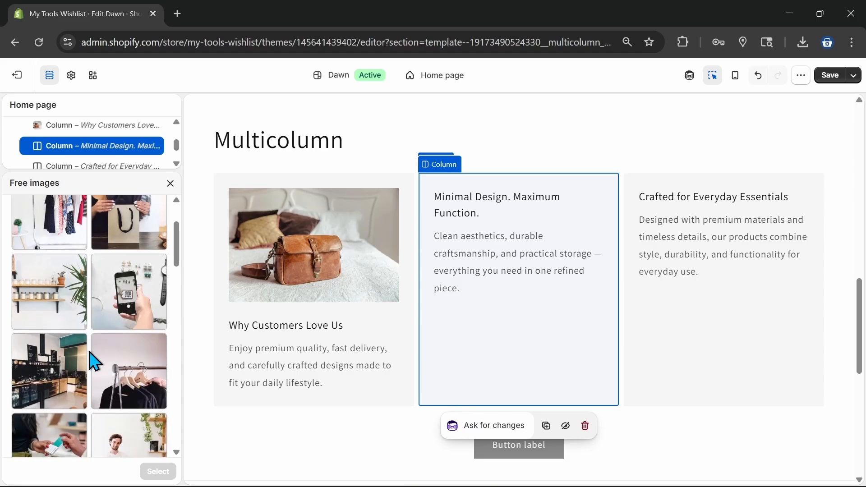
{"action": "scroll", "coordinate": [93, 360], "scroll_direction": "down", "scroll_amount": 5}
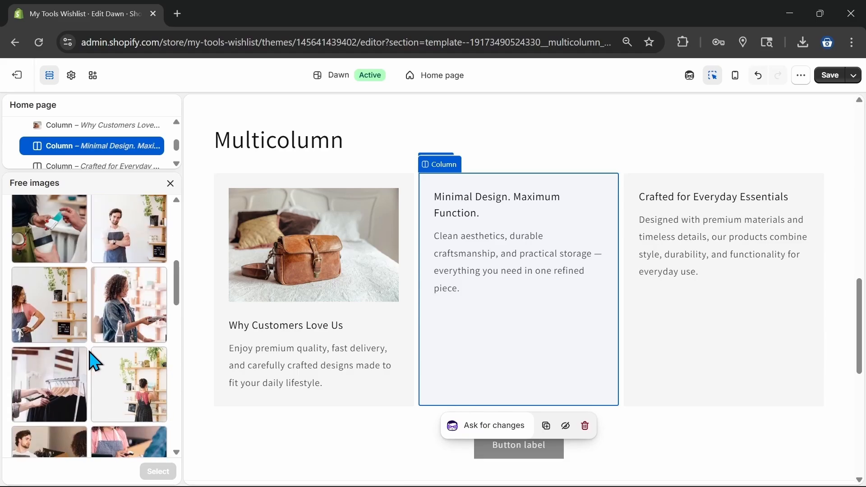
{"action": "scroll", "coordinate": [93, 359], "scroll_direction": "up", "scroll_amount": 7}
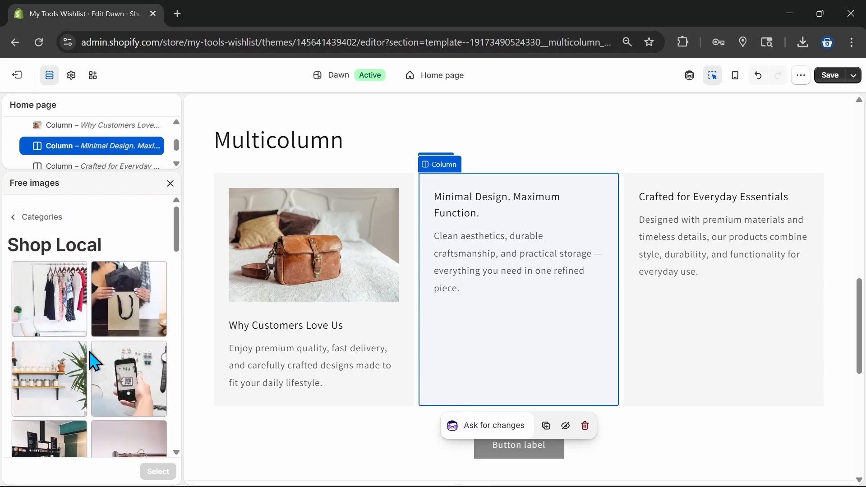
{"action": "left_click", "coordinate": [41, 216]}
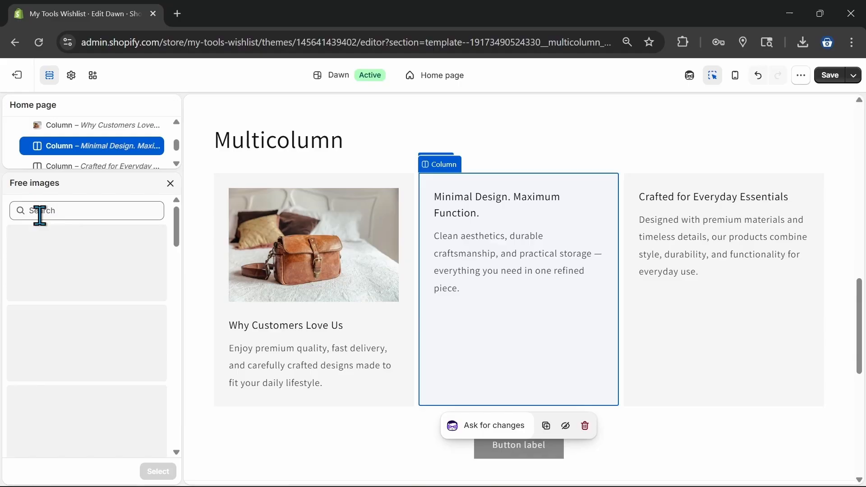
{"action": "left_click", "coordinate": [61, 210]}
{"action": "type", "text": "leath"}
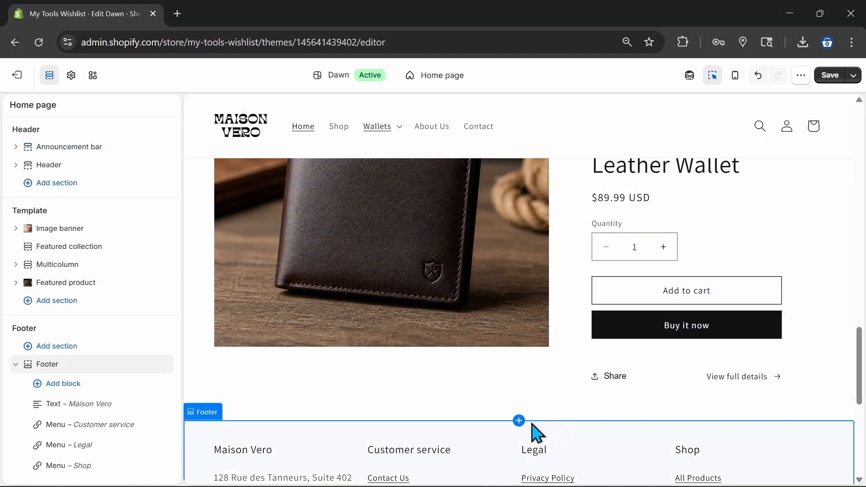
Browse the section types available for the home page template, including Rich text and Collection list
{"action": "mouse_move", "coordinate": [532, 437]}
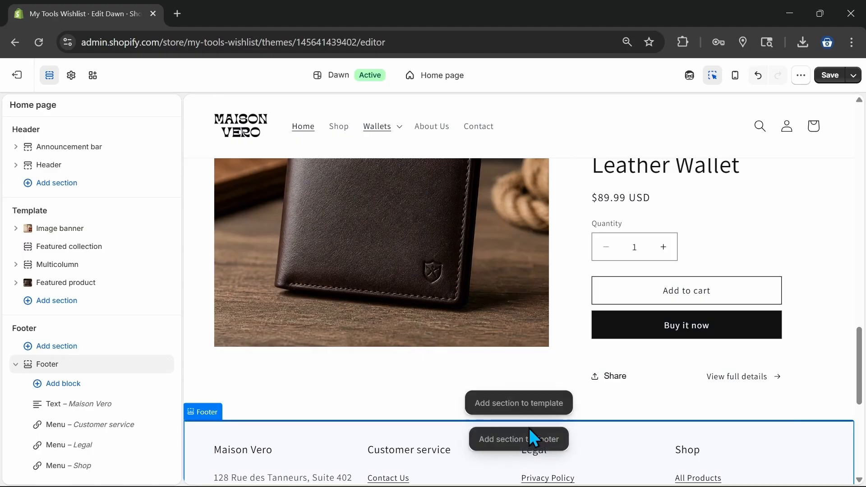
{"action": "scroll", "coordinate": [451, 406], "scroll_direction": "down", "scroll_amount": 2}
{"action": "mouse_move", "coordinate": [520, 336]}
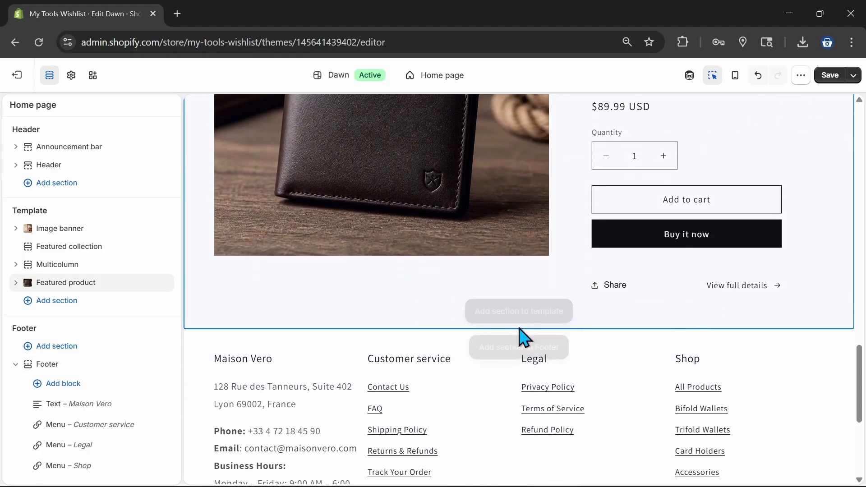
{"action": "left_click", "coordinate": [62, 302]}
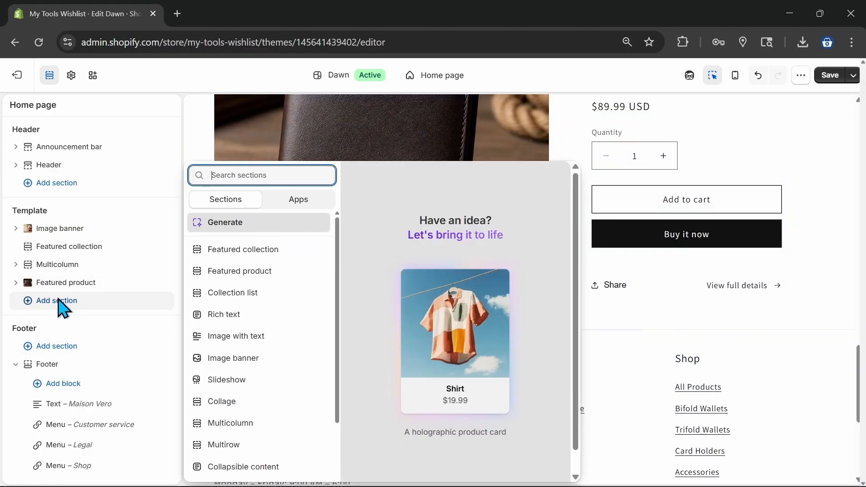
{"action": "left_click", "coordinate": [221, 313]}
{"action": "left_click", "coordinate": [75, 304]}
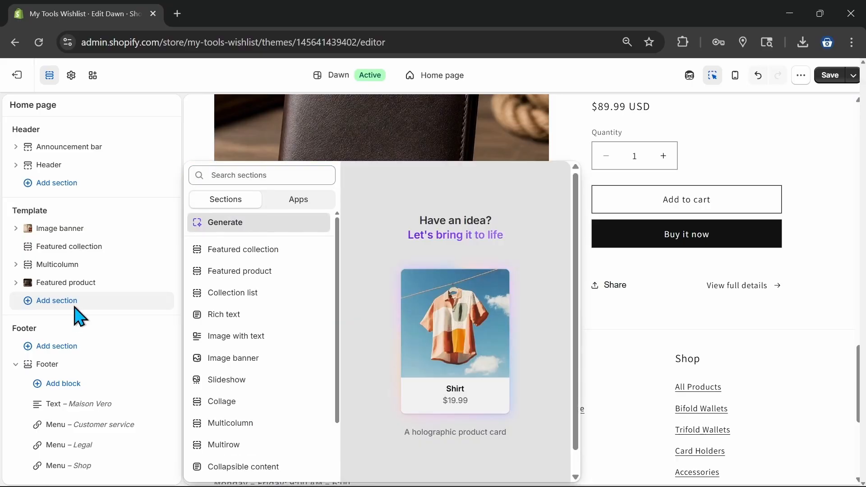
{"action": "scroll", "coordinate": [254, 316], "scroll_direction": "down", "scroll_amount": 3}
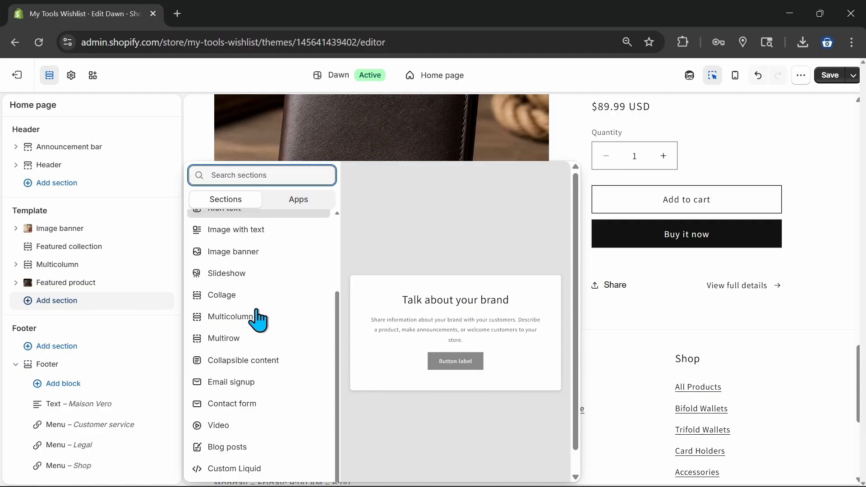
{"action": "scroll", "coordinate": [258, 319], "scroll_direction": "up", "scroll_amount": 3}
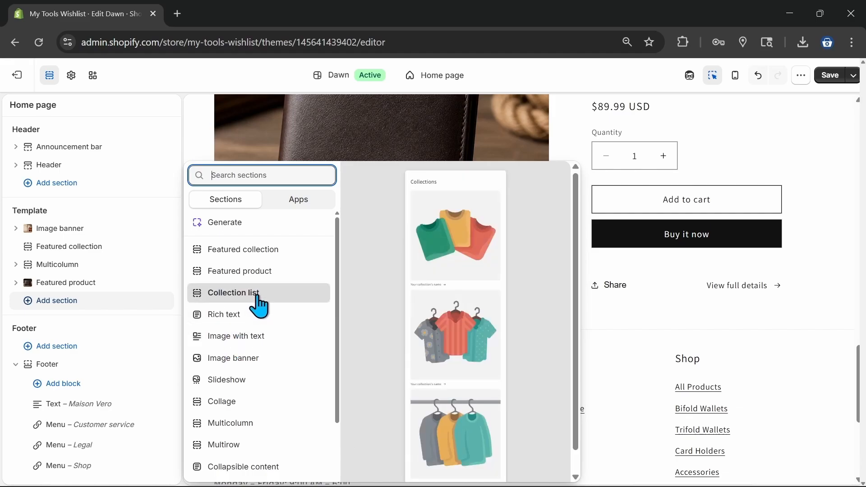
{"action": "left_click", "coordinate": [258, 293]}
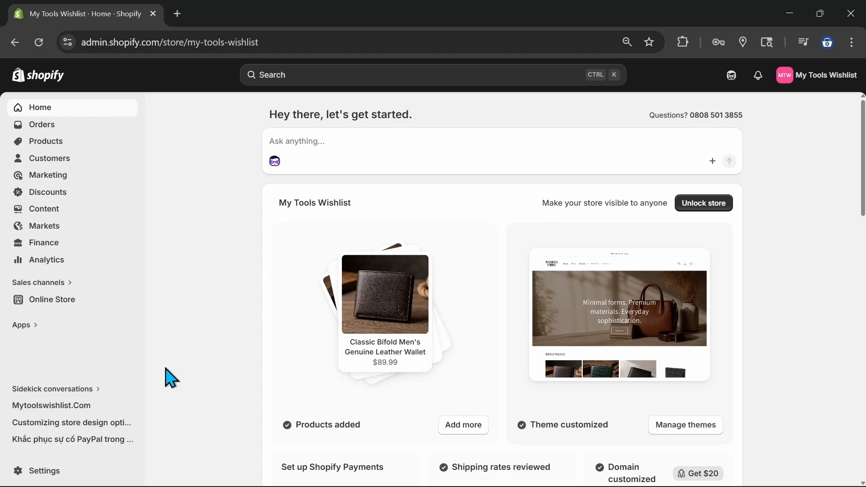
Open the store's domain settings and view the form for connecting an existing domain
{"action": "left_click", "coordinate": [65, 471]}
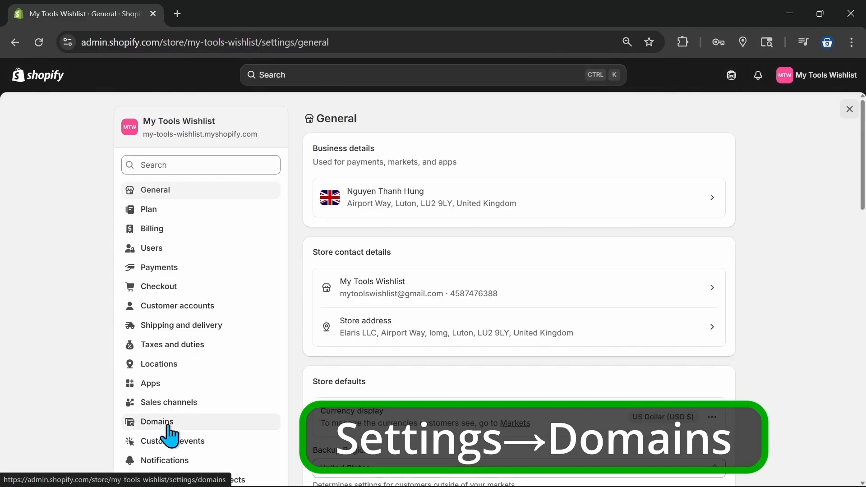
{"action": "left_click", "coordinate": [168, 428]}
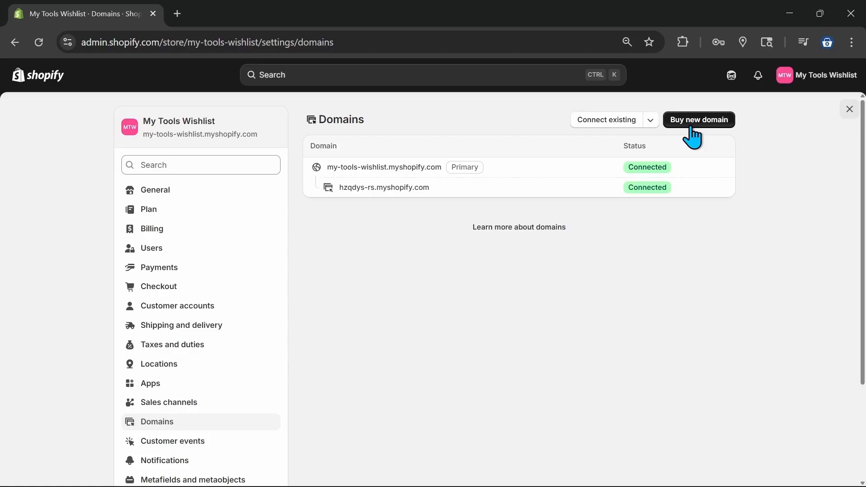
{"action": "left_click", "coordinate": [612, 120]}
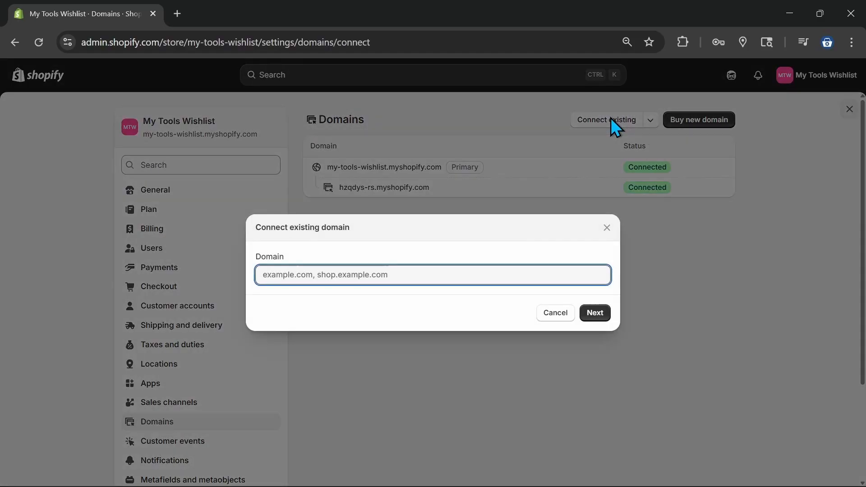
{"action": "left_click", "coordinate": [606, 227]}
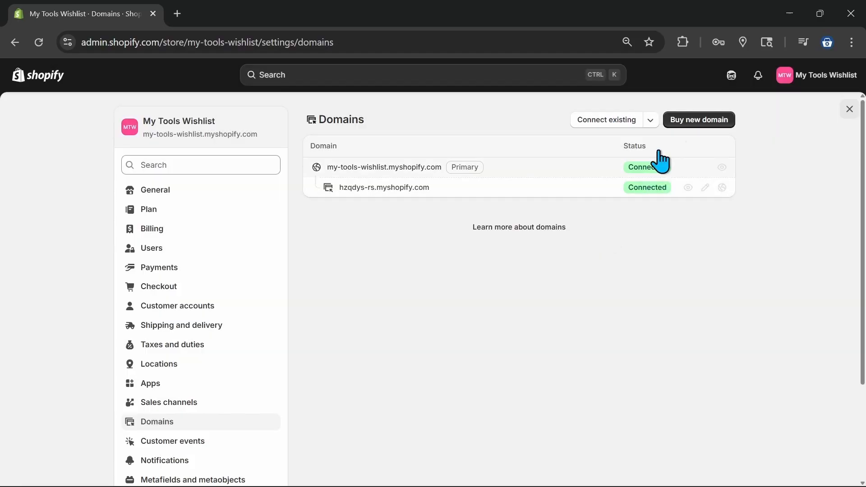
Open the page for buying a new domain and review the suggested domains and other extensions with their prices
{"action": "left_click", "coordinate": [682, 131]}
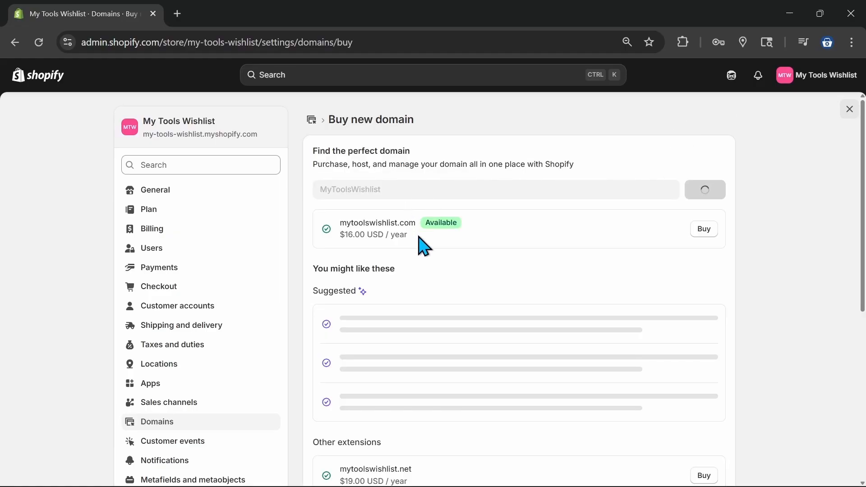
{"action": "scroll", "coordinate": [469, 311], "scroll_direction": "down", "scroll_amount": 2}
{"action": "scroll", "coordinate": [469, 311], "scroll_direction": "down", "scroll_amount": 3}
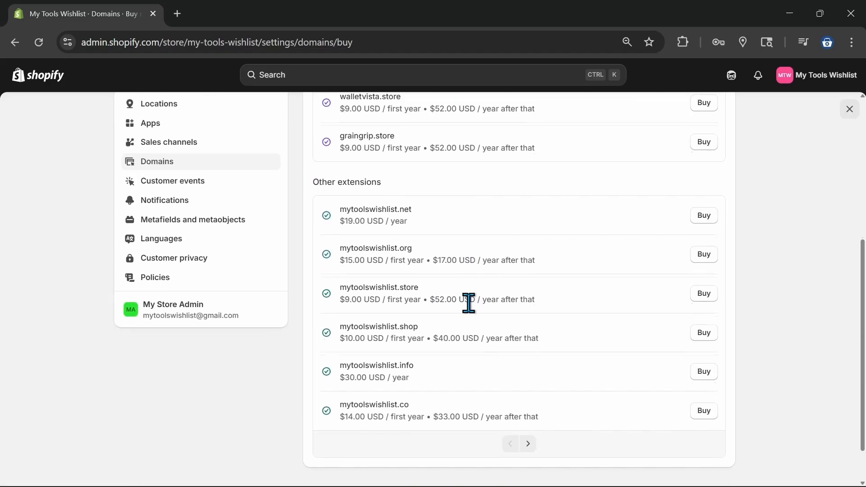
{"action": "scroll", "coordinate": [469, 303], "scroll_direction": "up", "scroll_amount": 5}
Clear the domain search term MyToolsWishlist and start a new one with "my"
{"action": "left_click", "coordinate": [390, 186]}
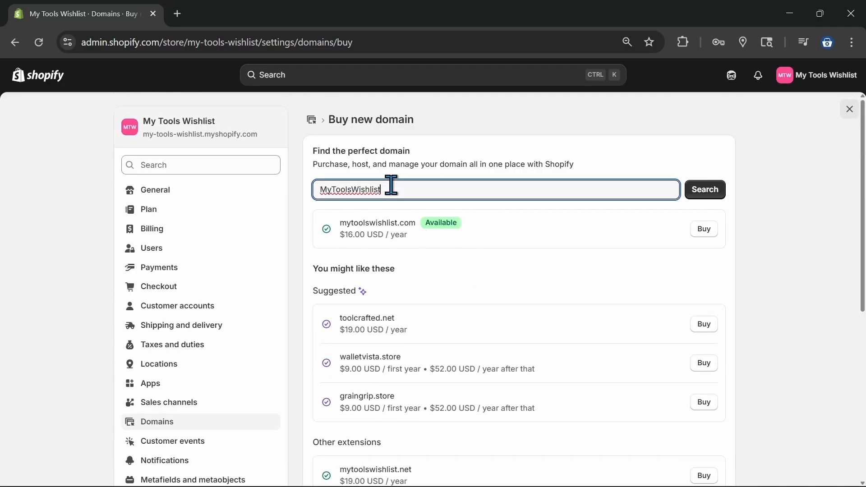
{"action": "key", "text": "ctrl+a"}
{"action": "key", "text": "BackSpace"}
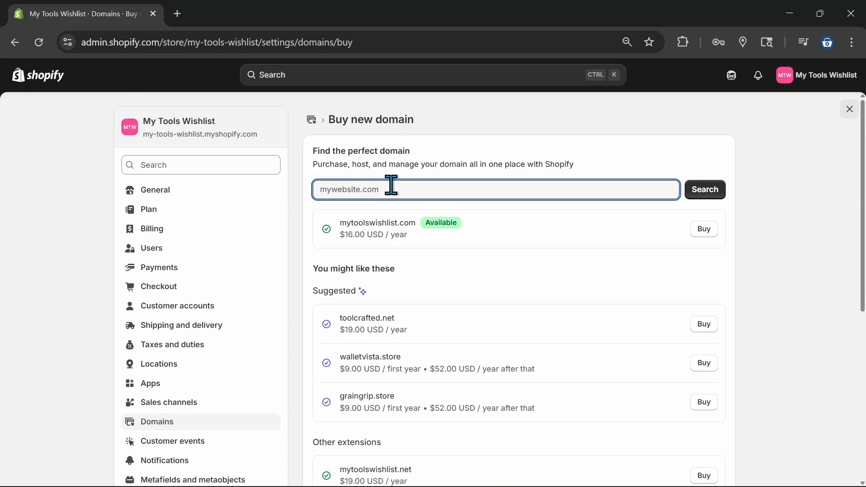
{"action": "type", "text": "my"}
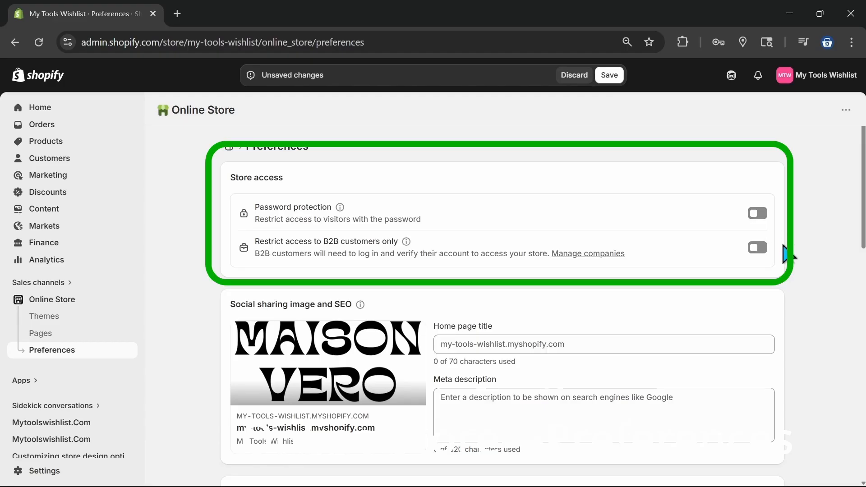
Save the online store preferences with password protection off and view the live store
{"action": "left_click", "coordinate": [607, 71]}
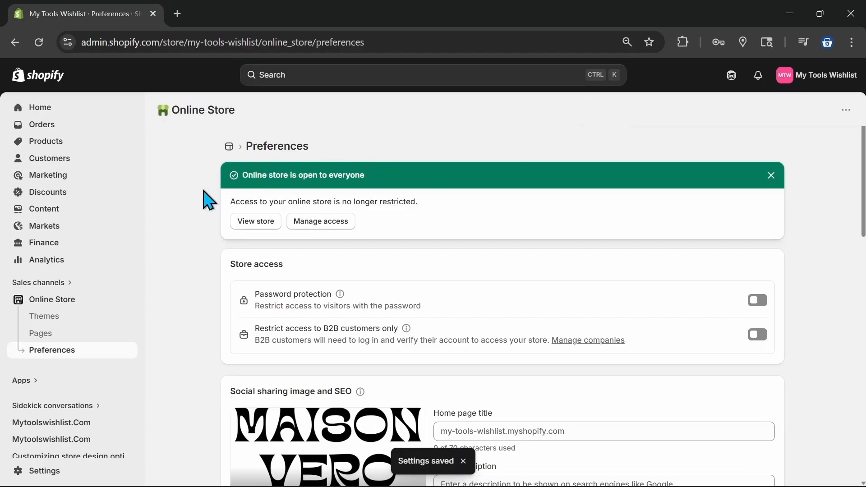
{"action": "left_click", "coordinate": [255, 221]}
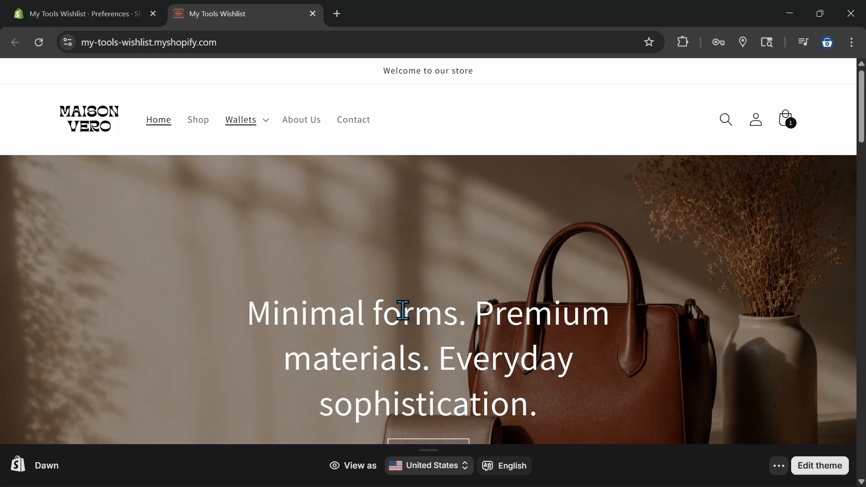
Hide the theme preview bar on the storefront's home page
{"action": "scroll", "coordinate": [402, 317], "scroll_direction": "down", "scroll_amount": 1}
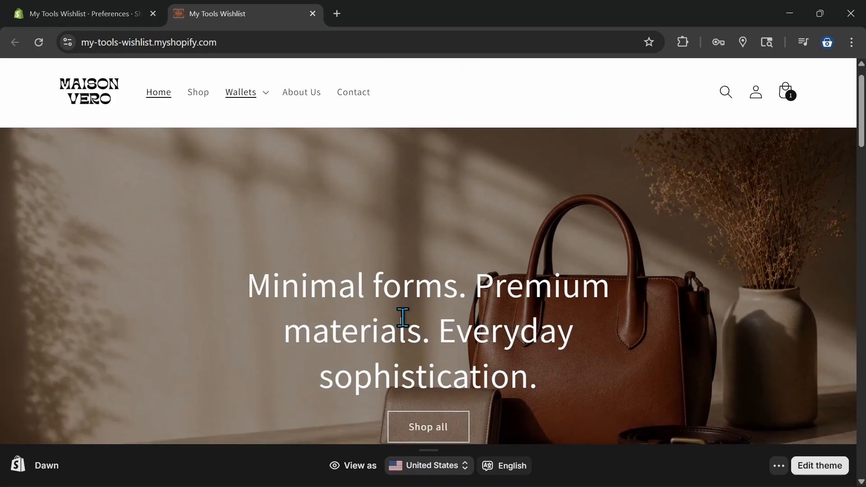
{"action": "left_click", "coordinate": [779, 472]}
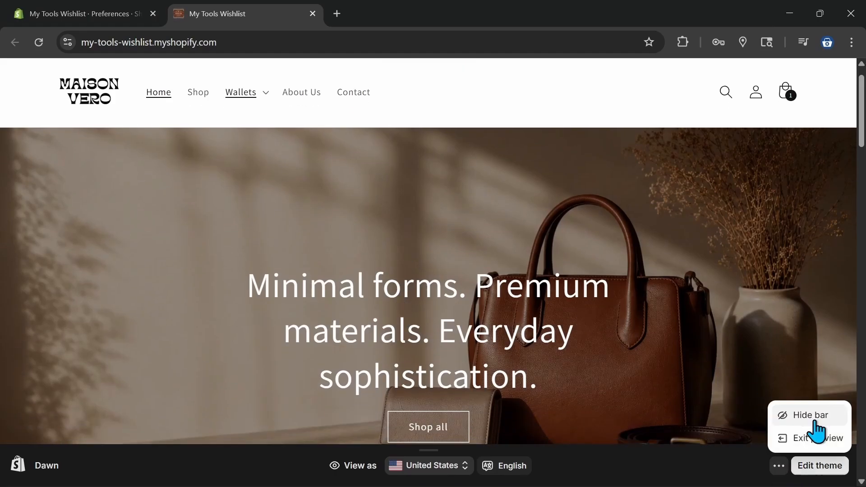
{"action": "left_click", "coordinate": [814, 415]}
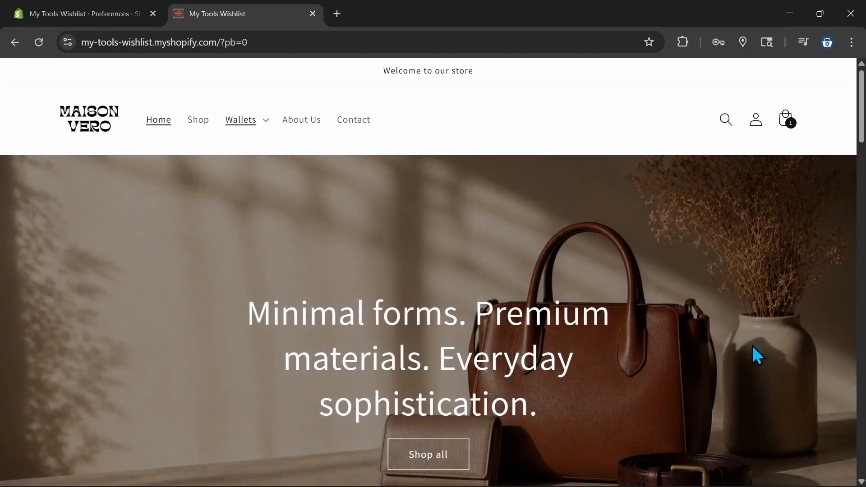
Review the live home page's banner, Bifold Wallets products and three-column section
{"action": "scroll", "coordinate": [757, 356], "scroll_direction": "down", "scroll_amount": 2}
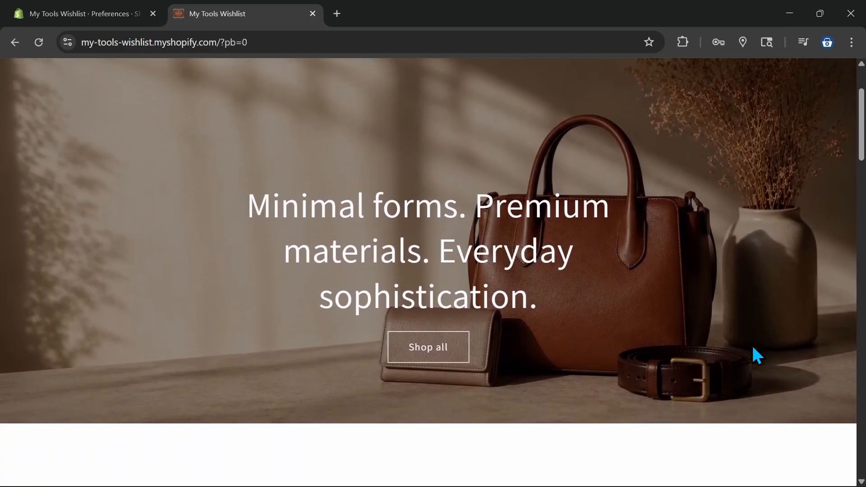
{"action": "scroll", "coordinate": [757, 356], "scroll_direction": "down", "scroll_amount": 5}
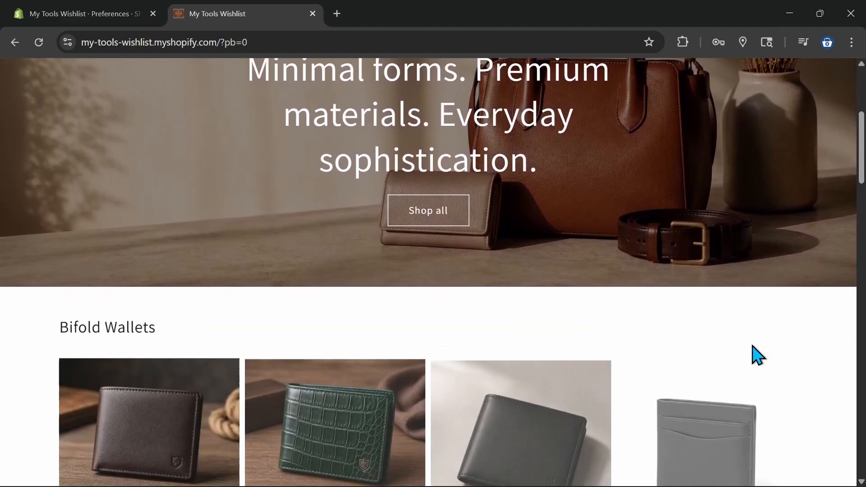
{"action": "scroll", "coordinate": [753, 356], "scroll_direction": "down", "scroll_amount": 3}
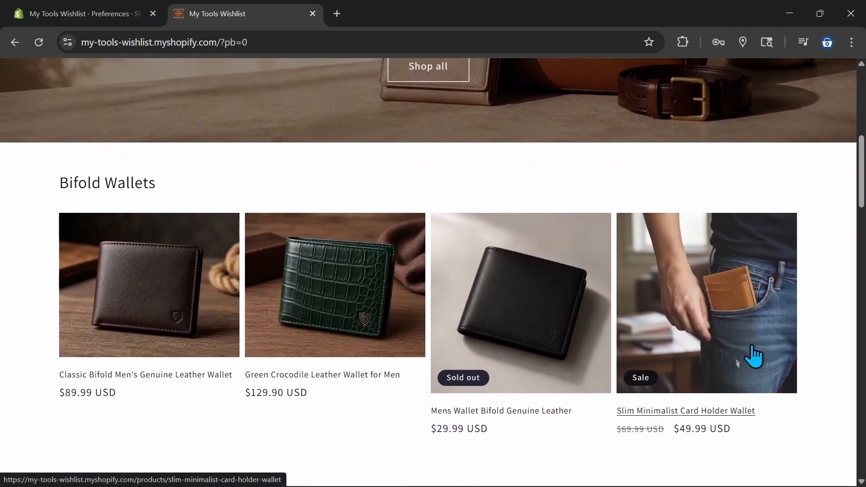
{"action": "scroll", "coordinate": [752, 346], "scroll_direction": "down", "scroll_amount": 6}
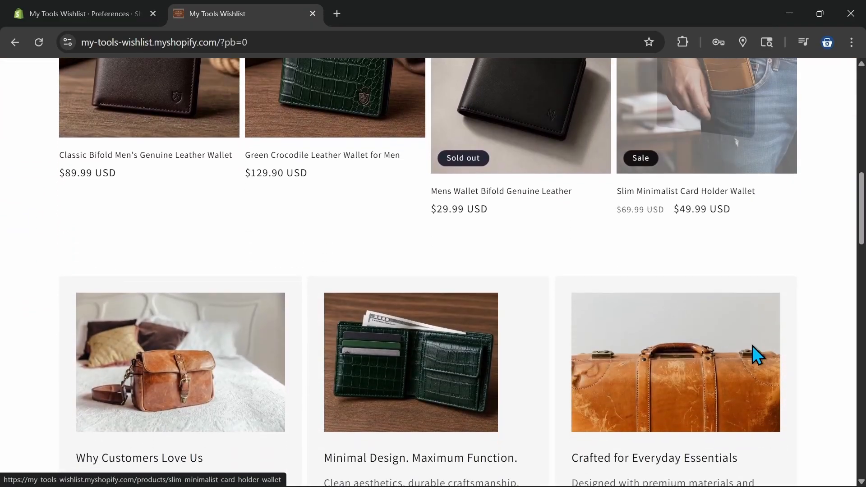
{"action": "scroll", "coordinate": [752, 346], "scroll_direction": "down", "scroll_amount": 1}
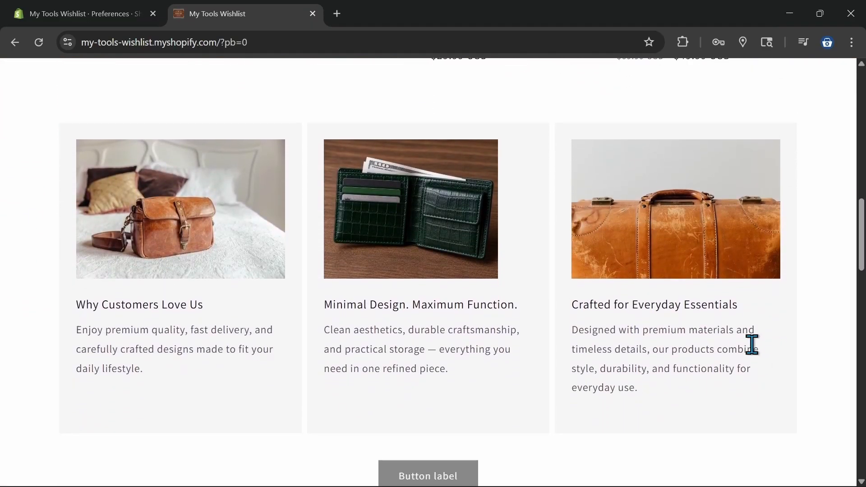